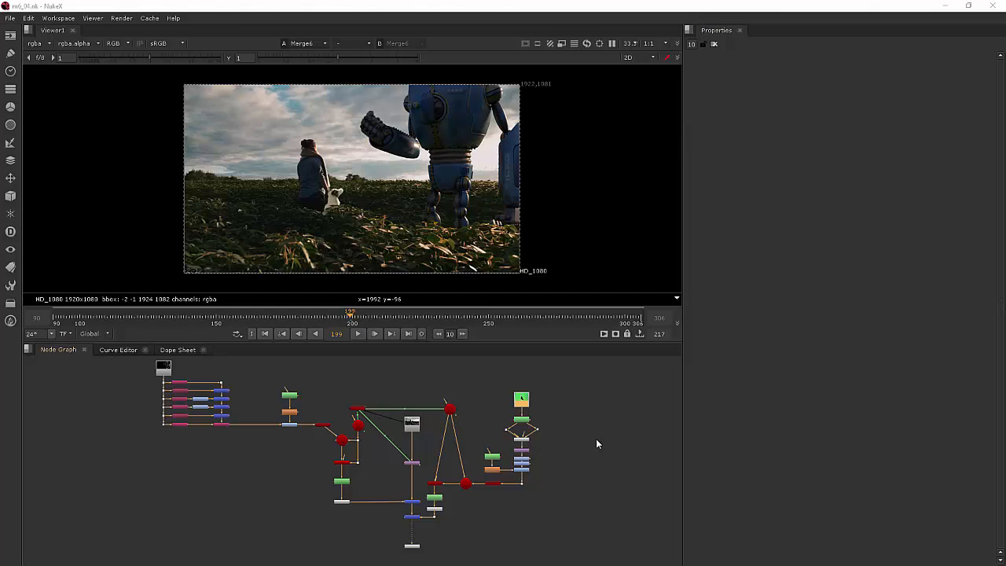
Add a ReadGeo node in the empty space beside the green-screen branch of the node graph
middle_click_drag(604, 455, 479, 464)
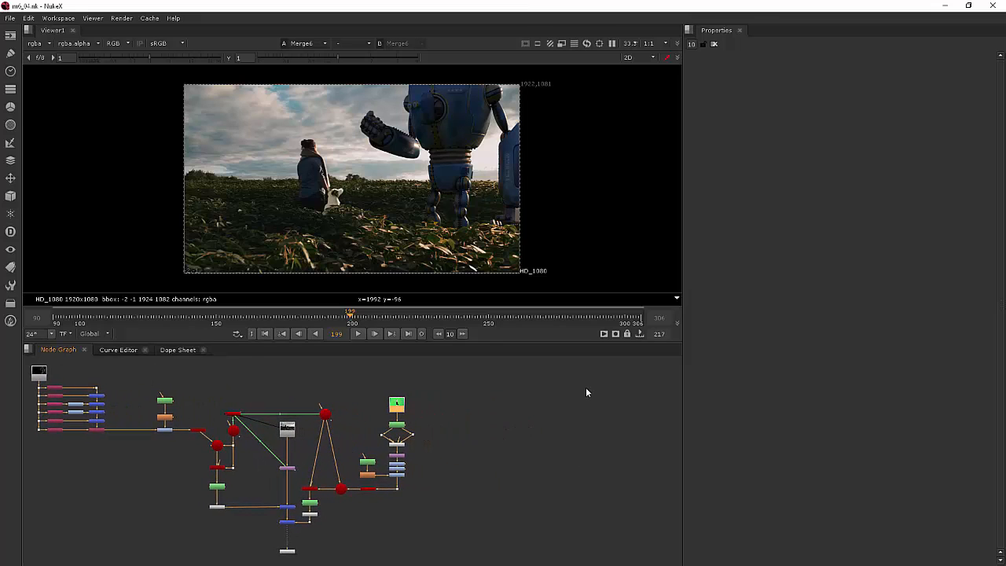
scroll(545, 433, "up", 3)
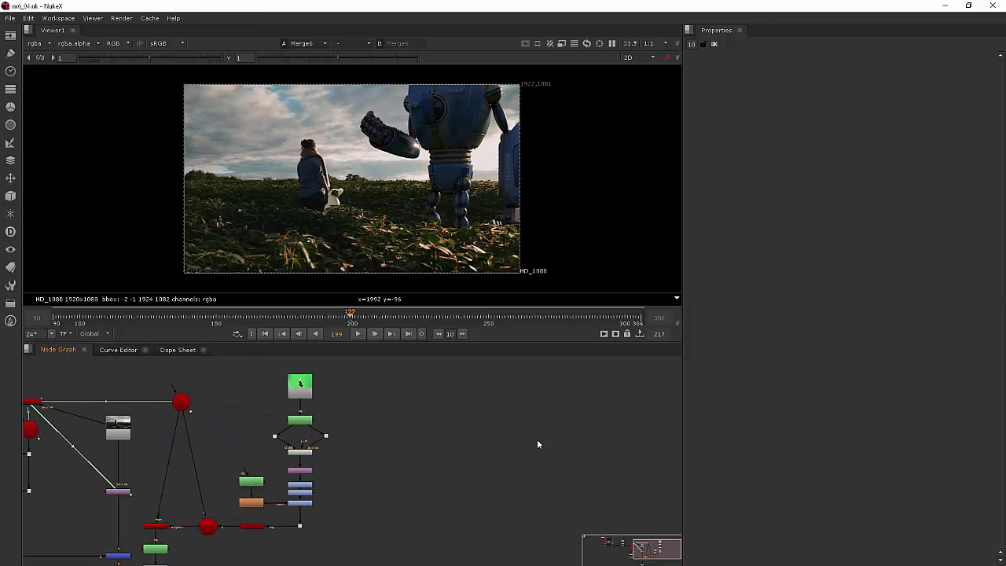
key("Tab")
type("real")
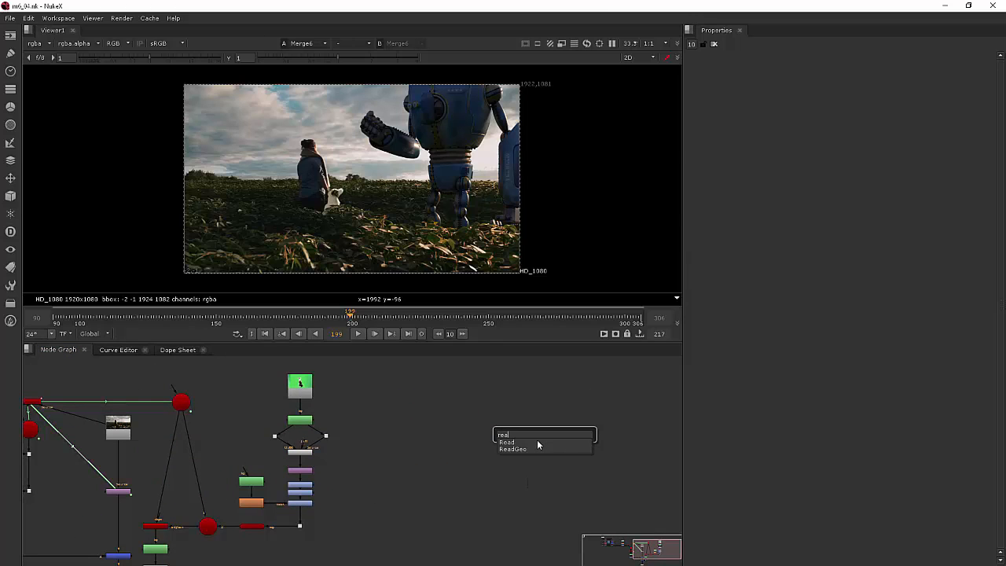
left_click(525, 448)
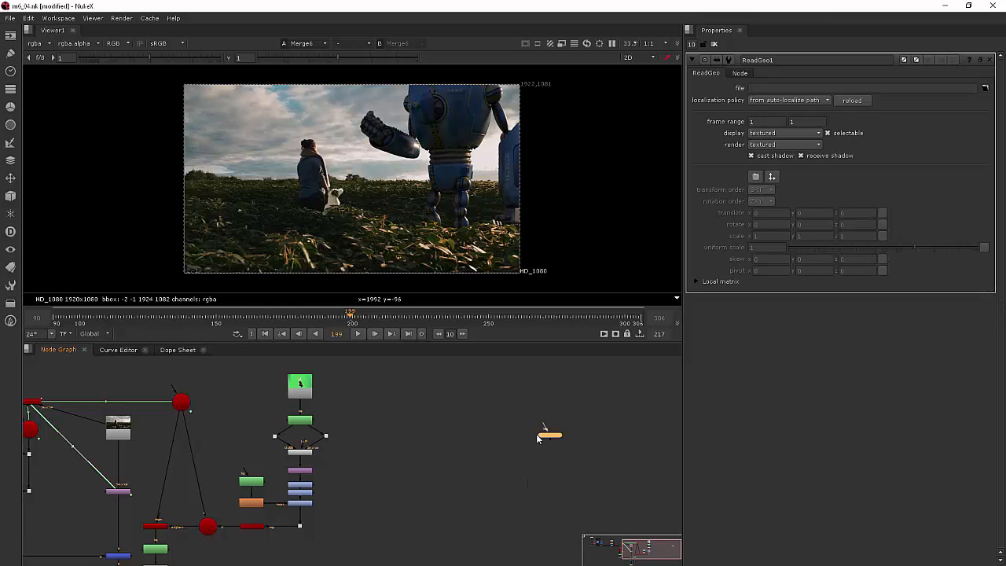
left_click_drag(542, 434, 528, 436)
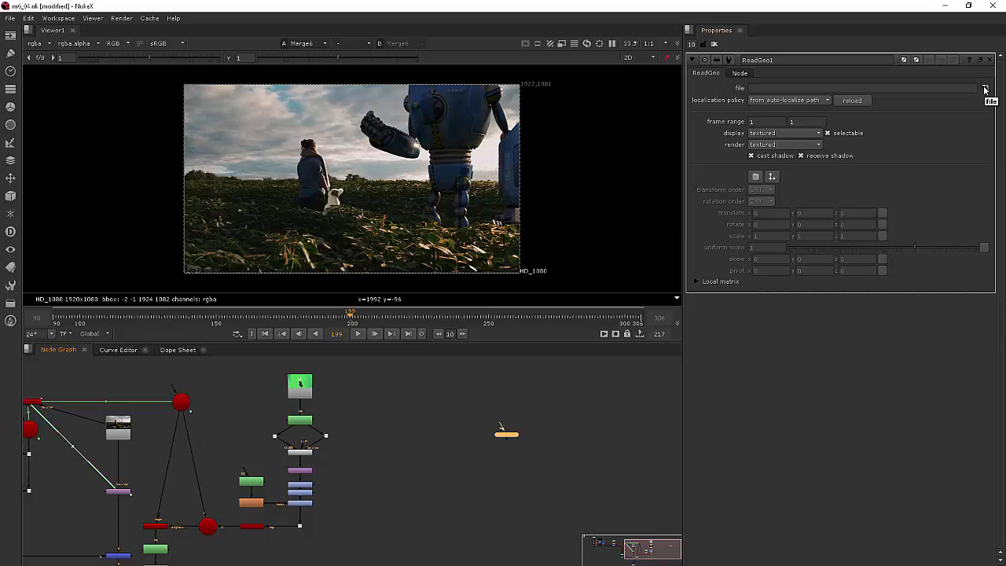
Load INAWORLD.obj from the Reference Files folder into the ReadGeo node
left_click(984, 89)
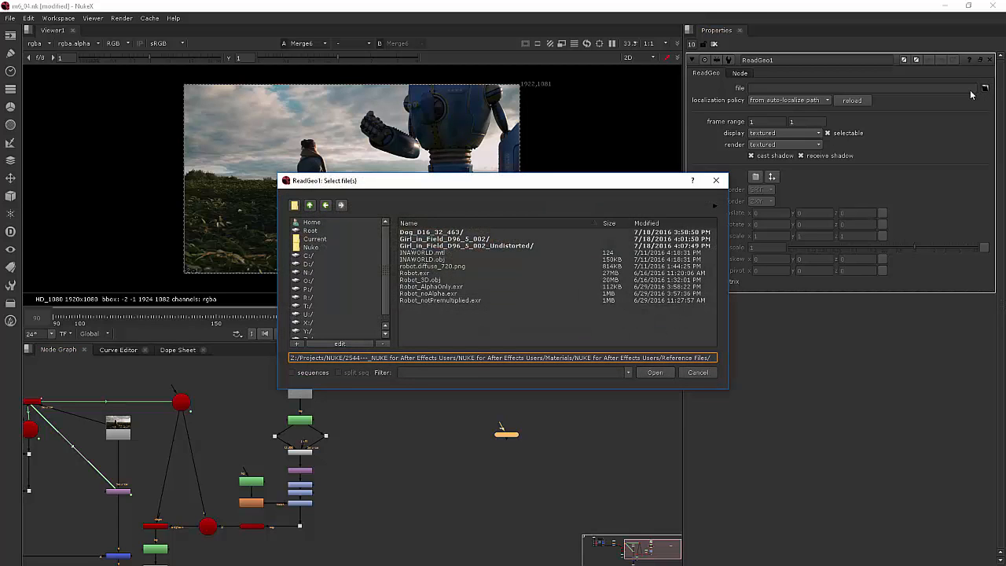
left_click(422, 260)
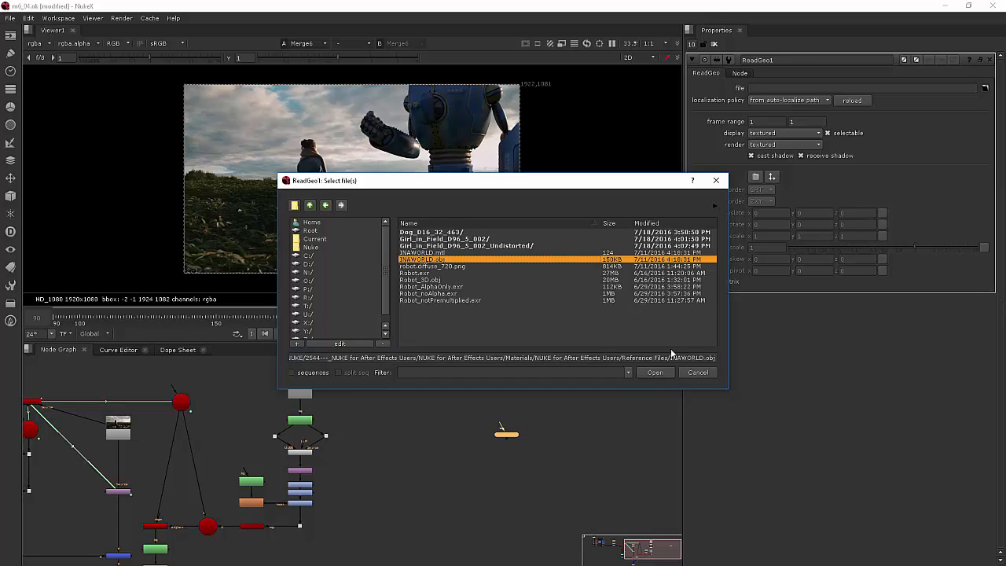
left_click(665, 375)
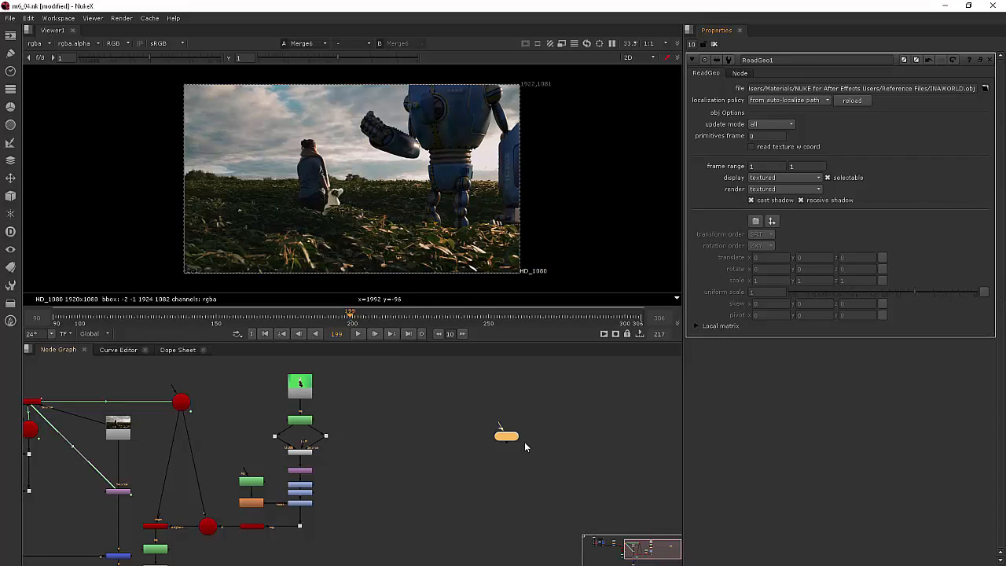
Display the ReadGeo node in the 3D viewer and orbit to a frontal view of the whole text model
key("1")
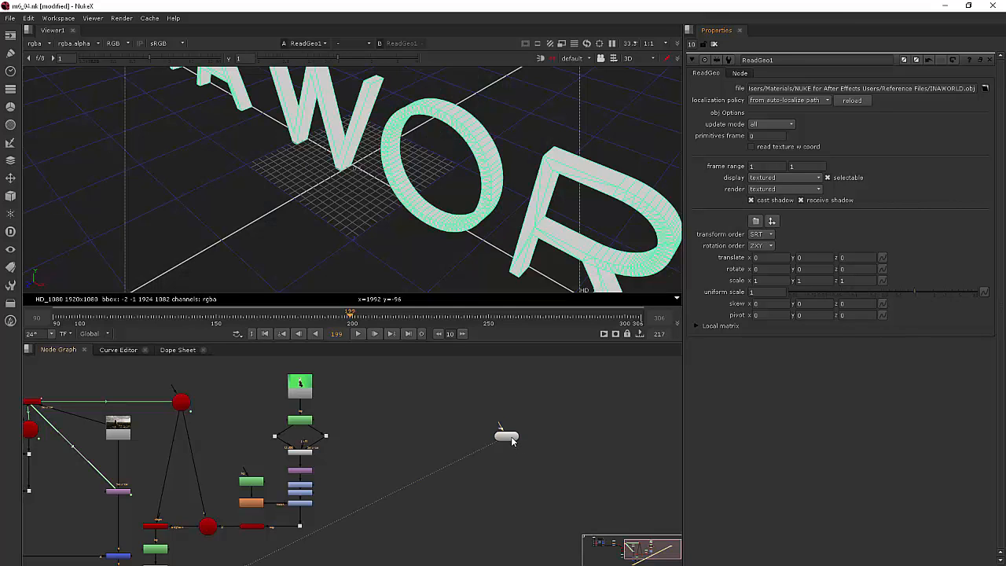
scroll(429, 120, "down", 5)
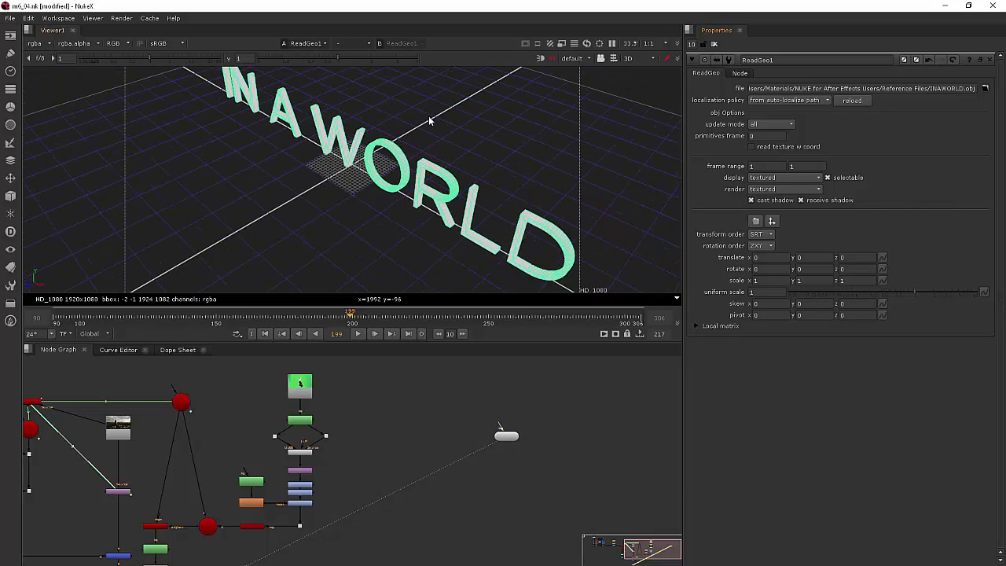
left_click_drag(429, 120, 511, 107, "ctrl")
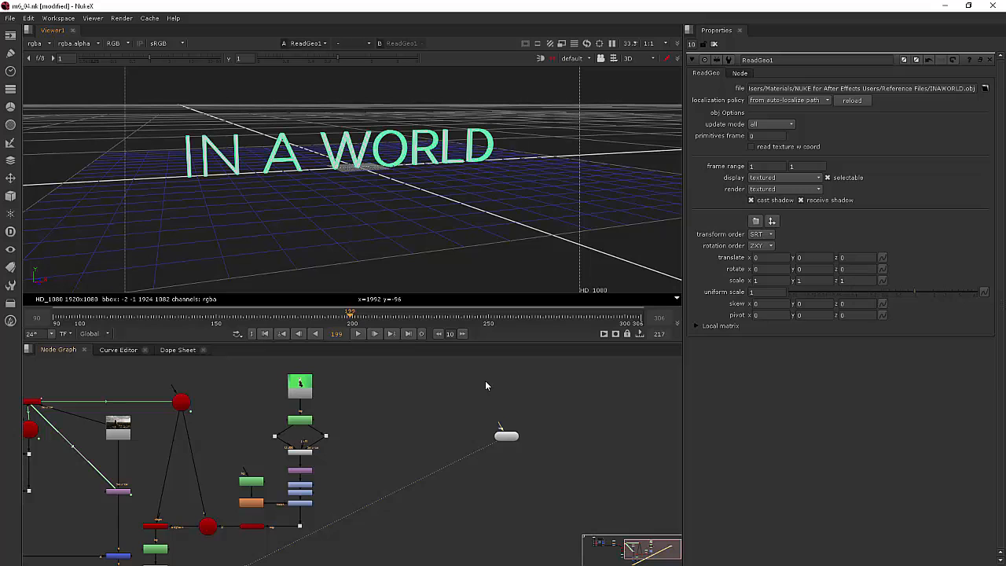
left_click_drag(469, 176, 413, 165, "ctrl")
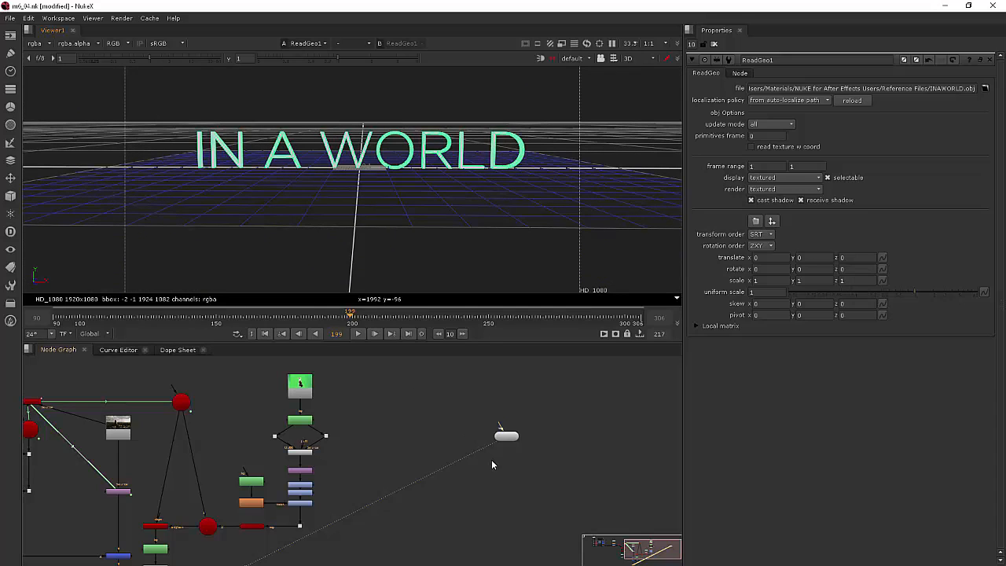
Add a Scene node directly below the ReadGeo node and connect it to the geometry
scroll(523, 463, "up", 4)
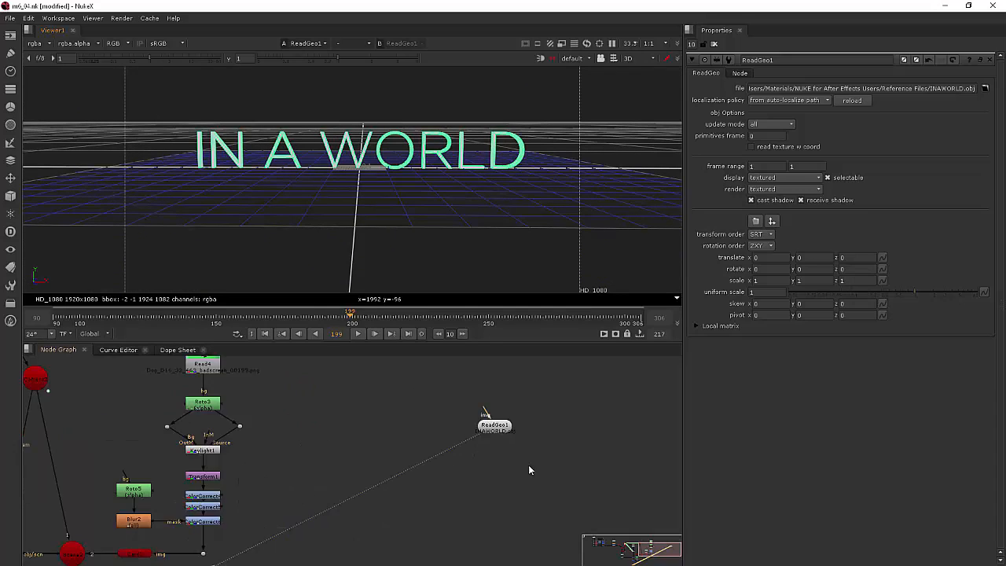
key("Tab")
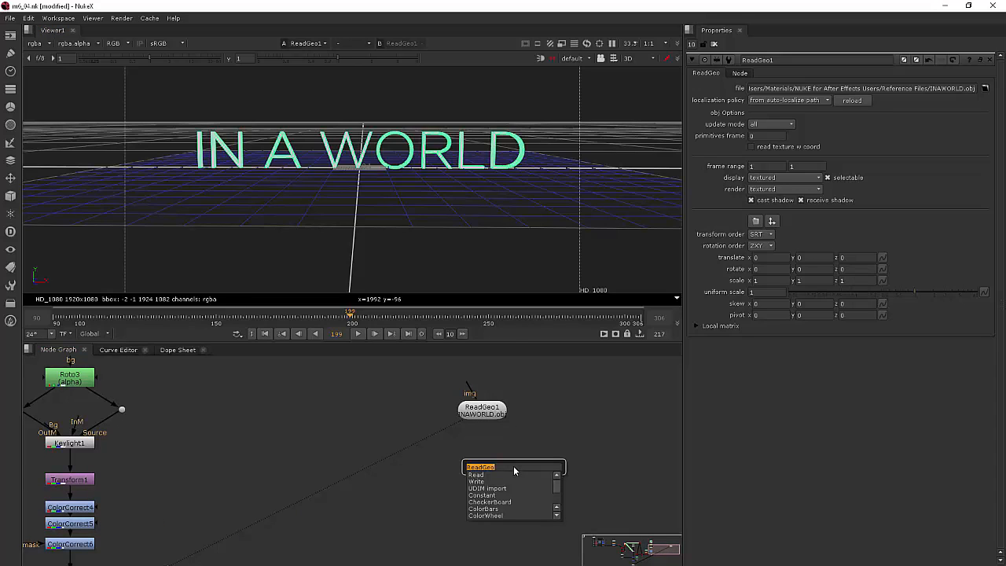
type("scal")
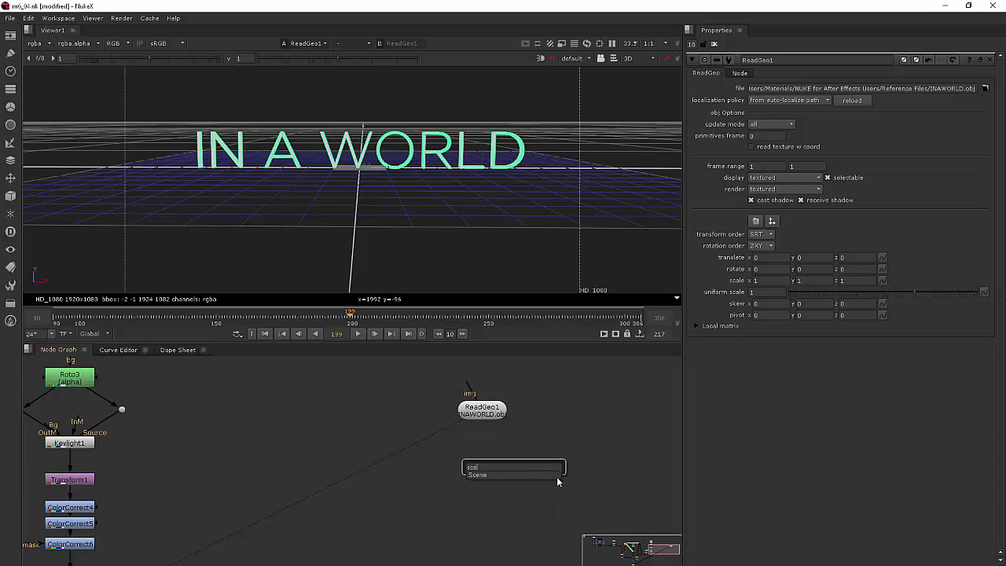
left_click(478, 475)
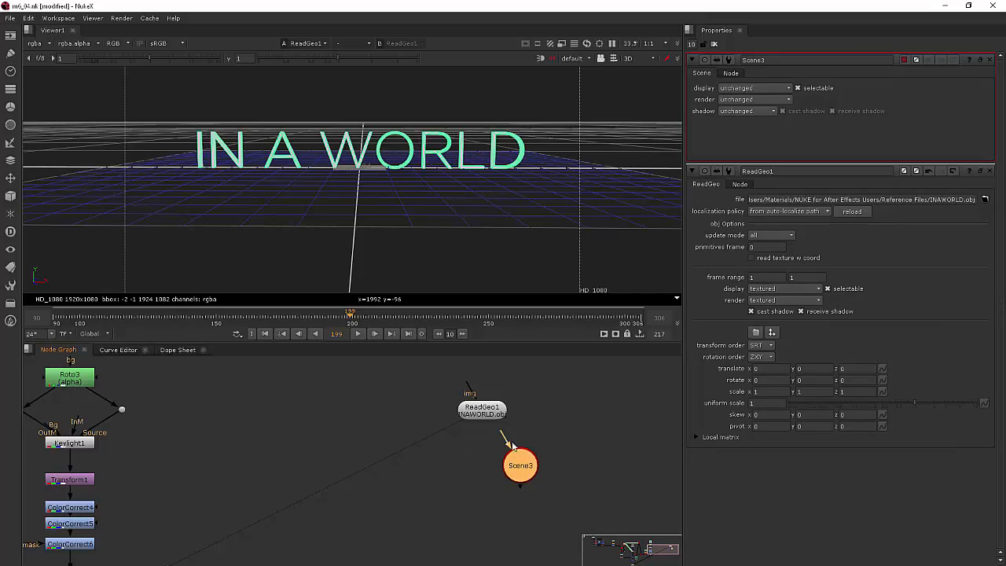
left_click_drag(523, 470, 482, 488)
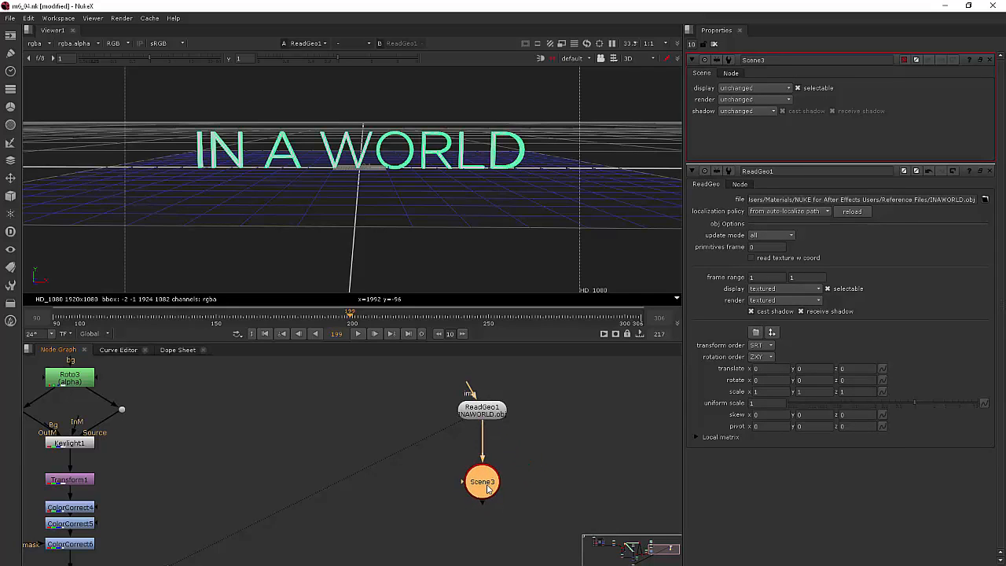
Add a Camera node beside the new Scene node and connect it to the scene
left_click(554, 464)
key("Tab")
type("cam")
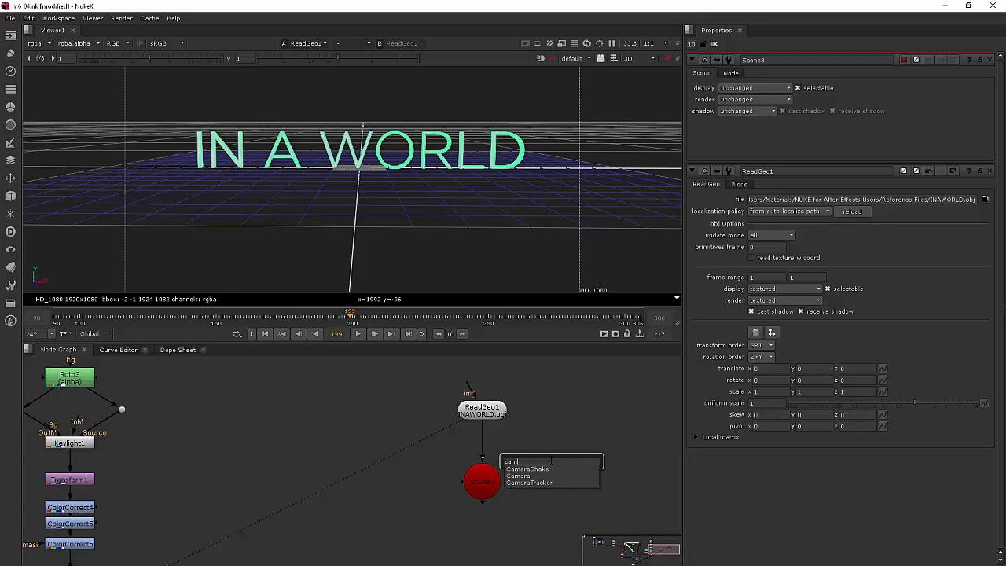
key("Return")
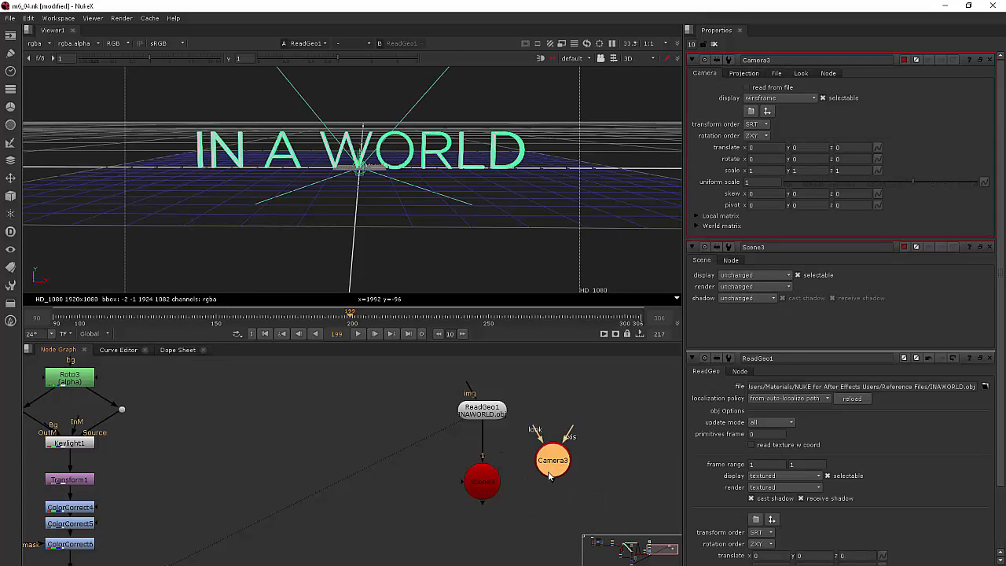
mouse_move(553, 465)
left_mouse_down()
mouse_move(527, 447)
mouse_move(565, 452)
left_mouse_up()
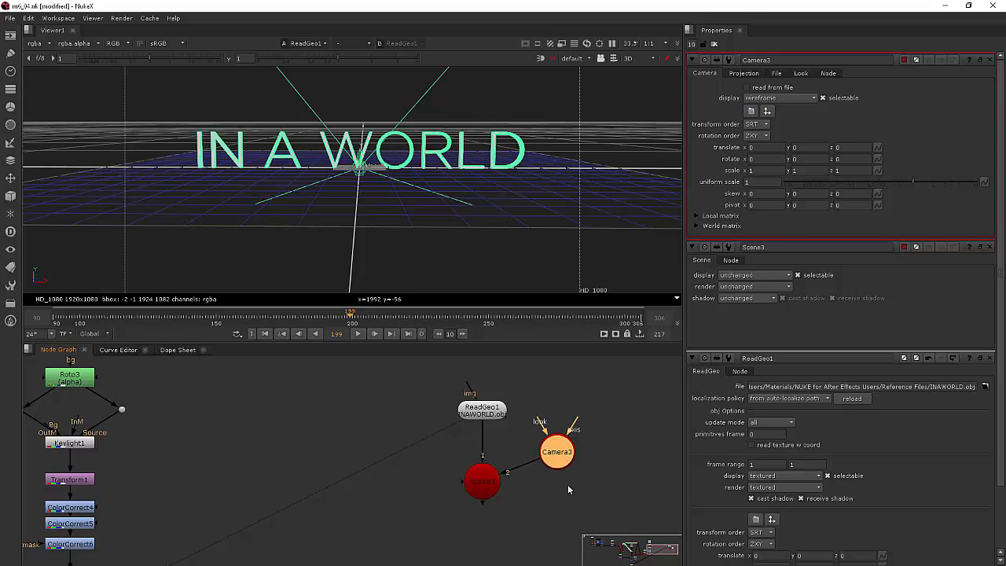
Add a RayRender node below the Scene, connecting its obj/scn input to the Scene and its cam input to the new camera
scroll(565, 486, "down", 1)
middle_click_drag(566, 486, 510, 433)
left_click(521, 463)
key("Tab")
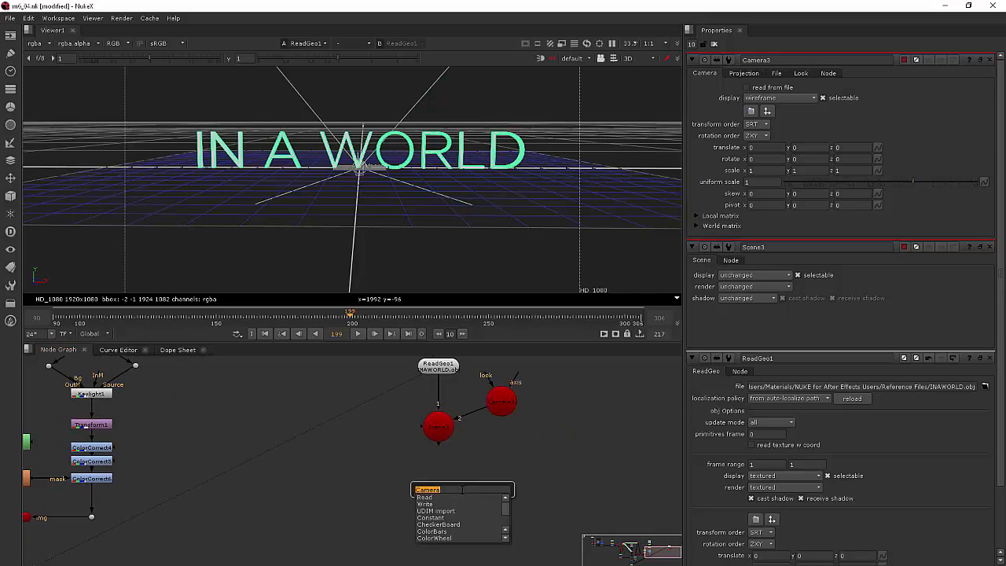
type("ray")
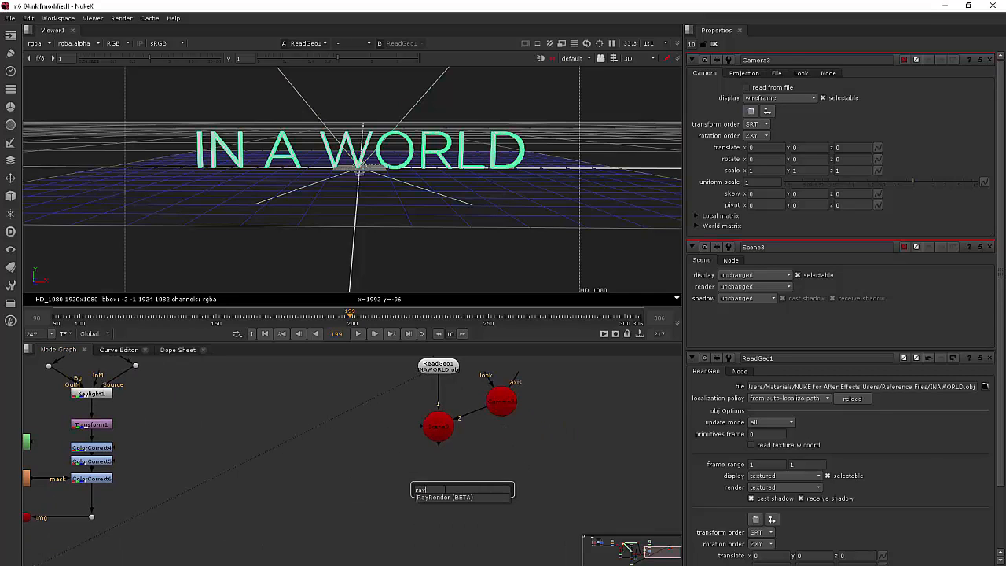
left_click(465, 499)
left_click_drag(512, 463, 457, 500)
left_click_drag(460, 479, 439, 428)
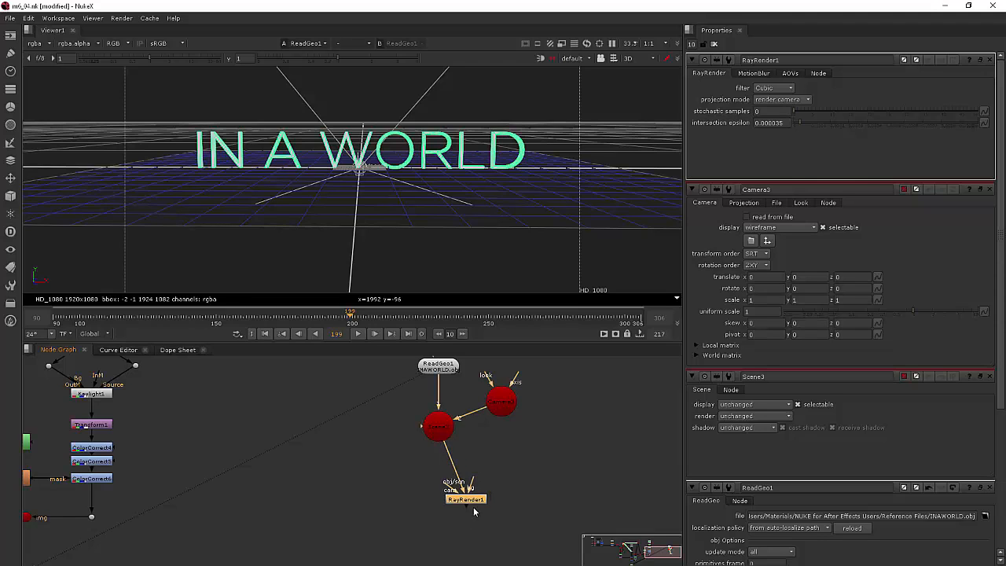
left_click_drag(467, 506, 383, 475)
Add a Constant node and connect it to the RayRender node's bg input
left_click(542, 487)
key("Tab")
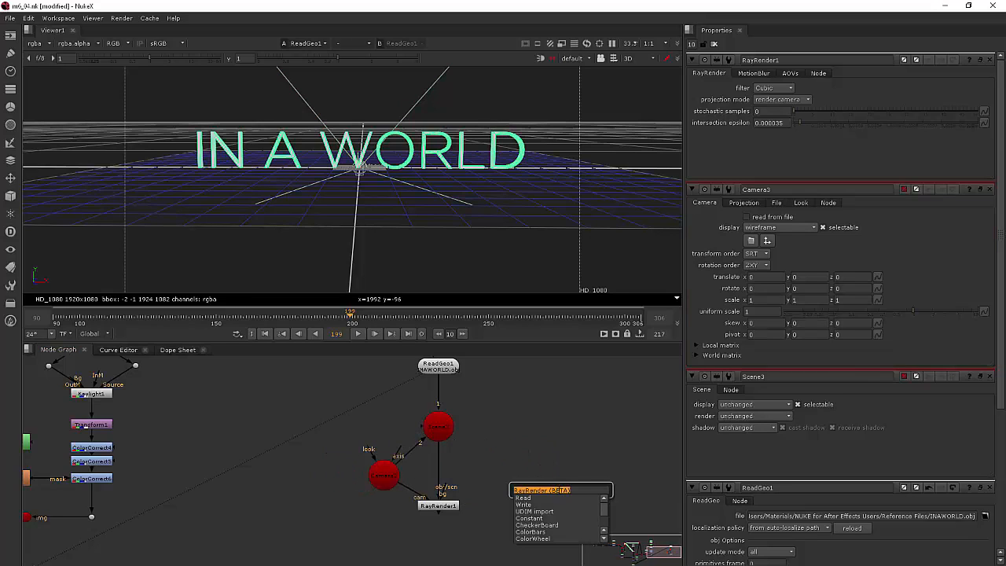
type("con")
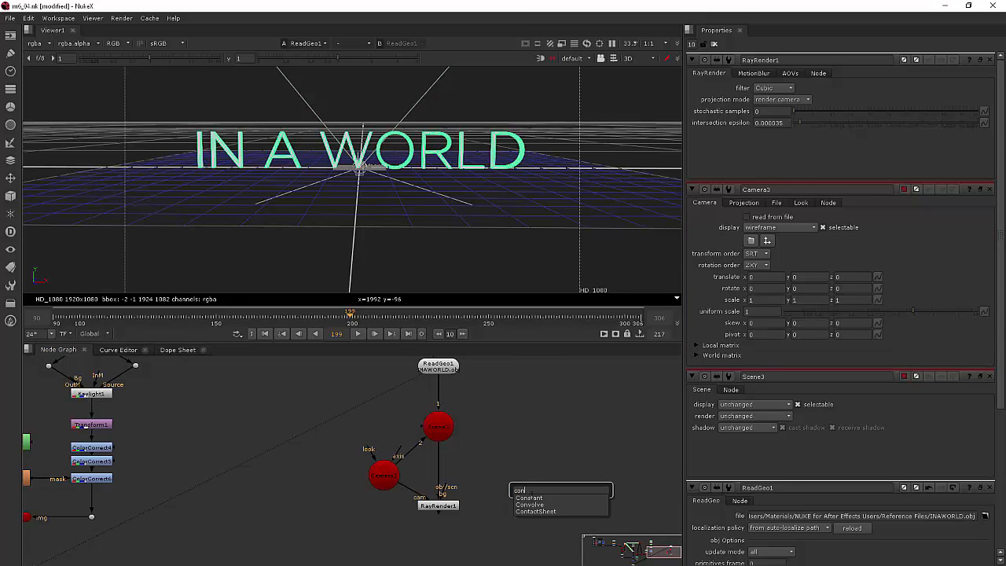
key("Return")
left_click_drag(442, 489, 512, 504)
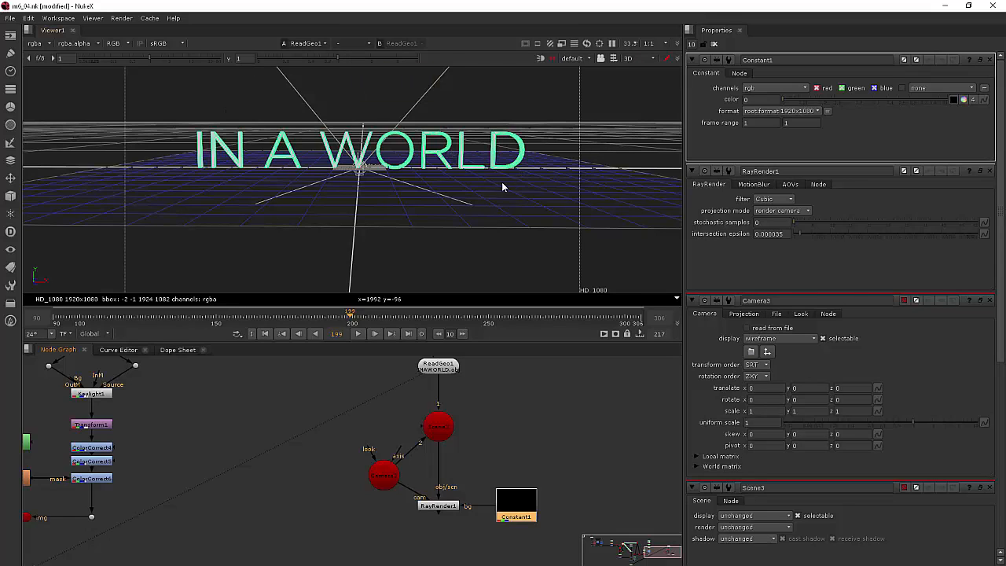
Turn on the viewer's wipe comparison and display the RayRender node's output in it
left_click(364, 43)
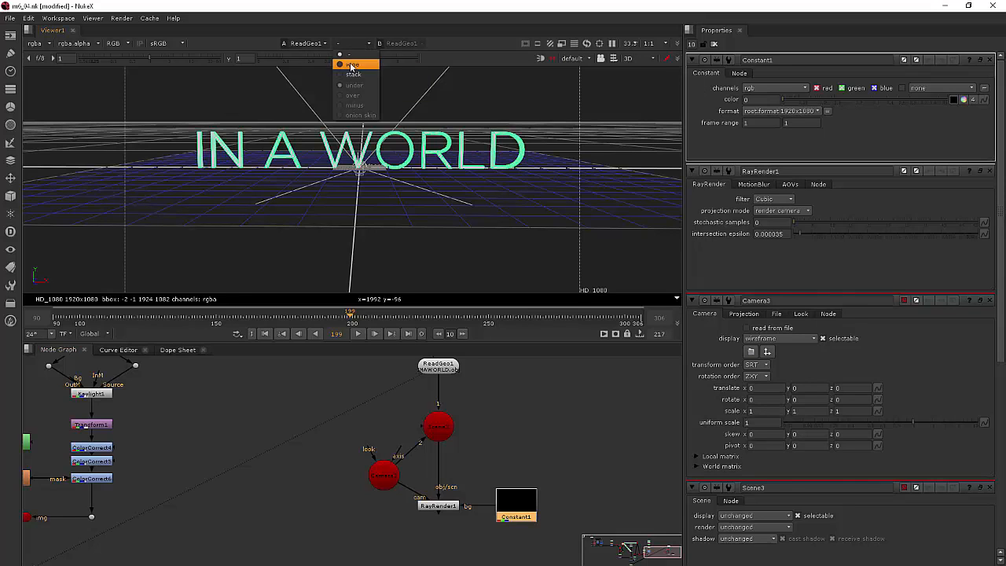
left_click(357, 66)
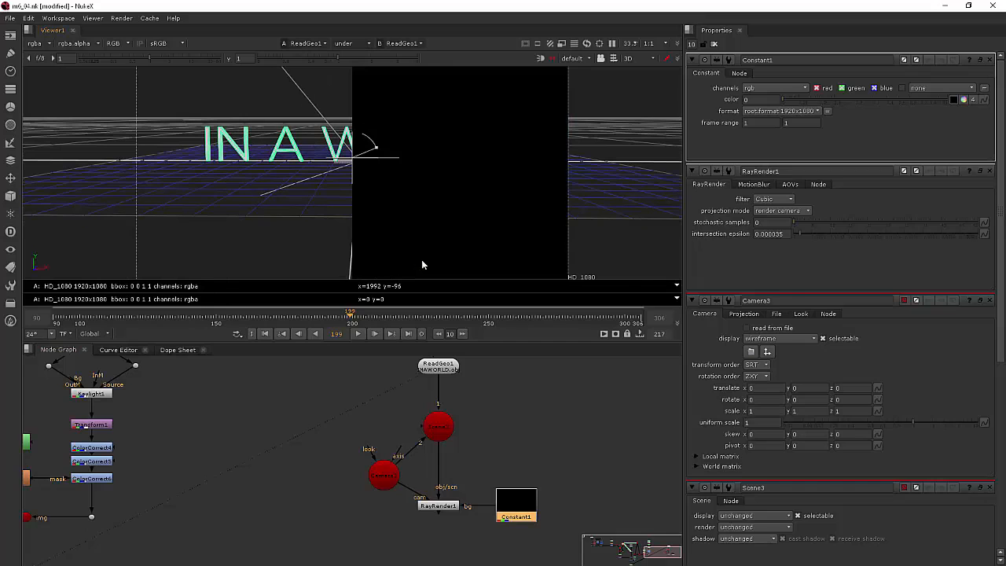
left_click(421, 505)
key("1")
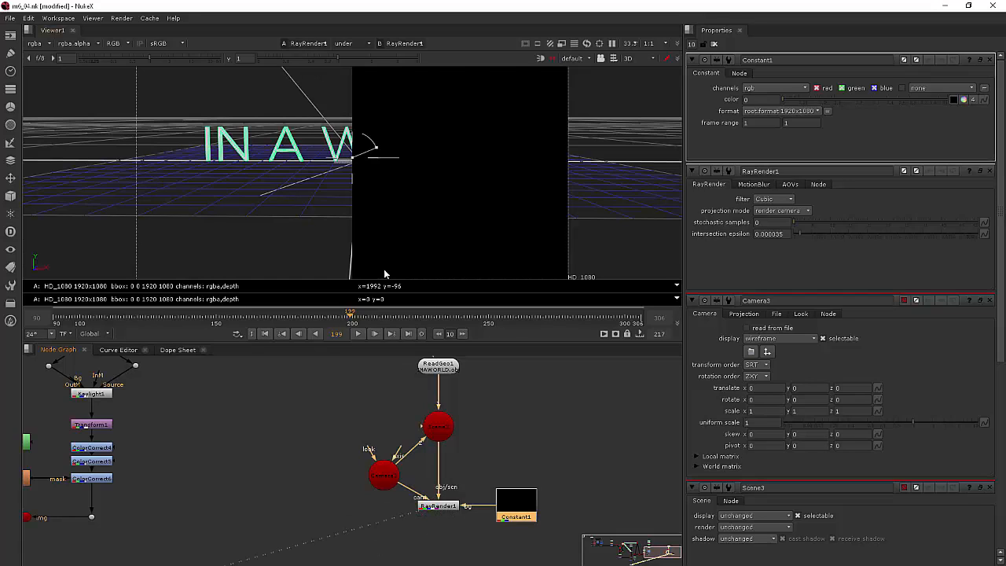
Make room above the ReadGeo node and feed its img input from a new RenderMan Reflection shader
left_click_drag(451, 366, 452, 382)
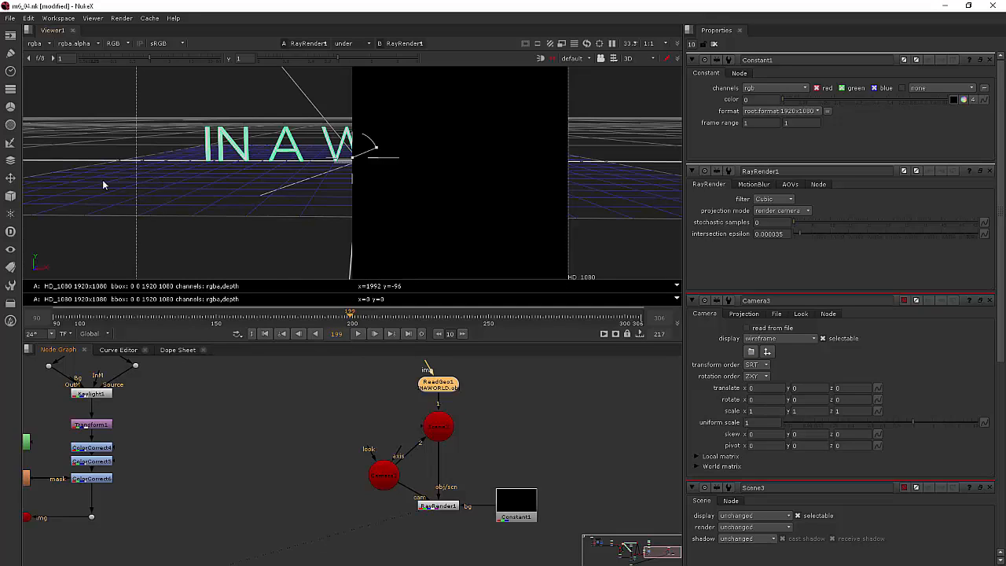
left_click(11, 197)
mouse_move(63, 255)
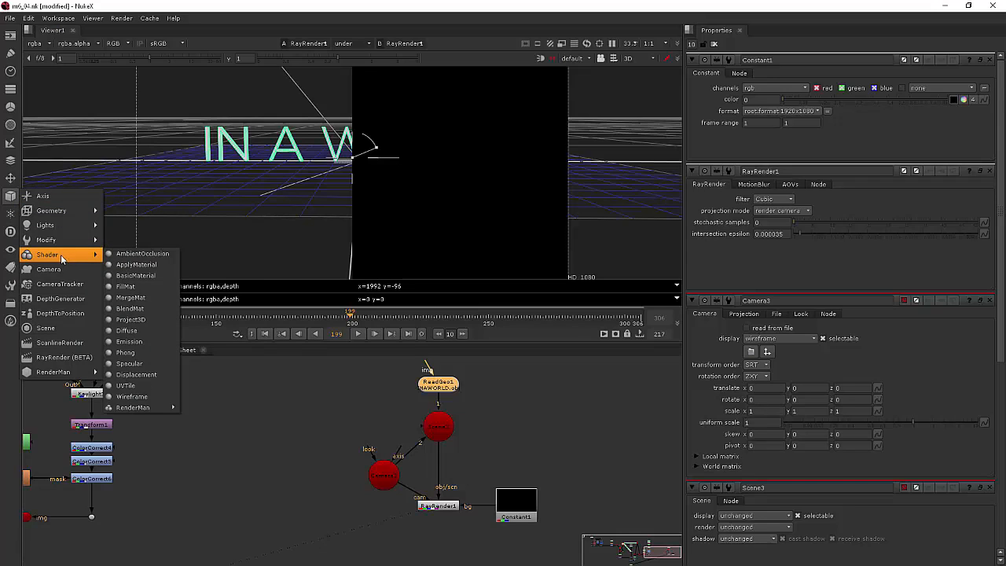
mouse_move(157, 407)
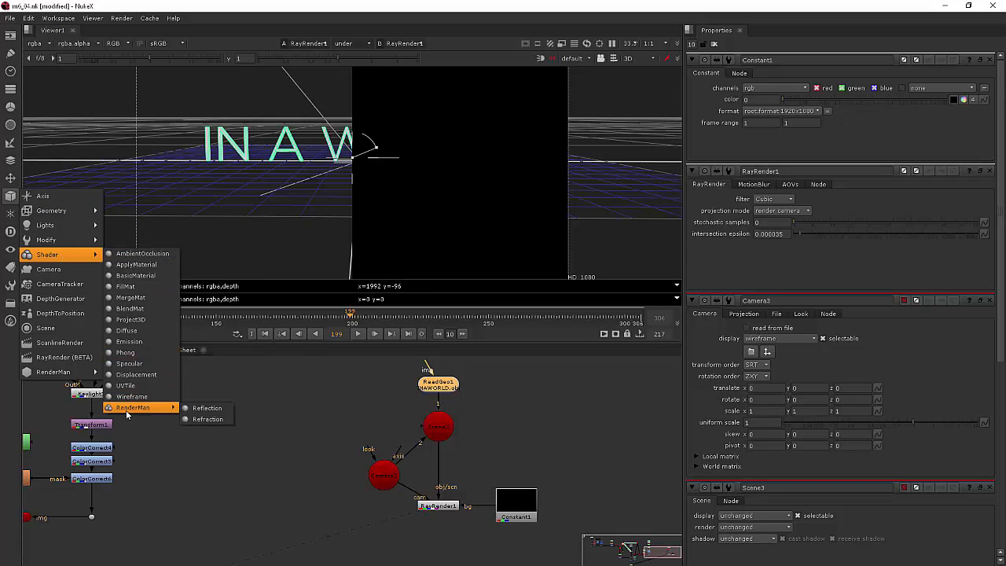
left_click(226, 409)
left_click_drag(422, 440, 407, 398)
left_click_drag(406, 399, 412, 397)
Connect the Reflection shader's input to the field footage Read node and level the two nodes
middle_click_drag(205, 399, 363, 454)
scroll(364, 453, "down", 2)
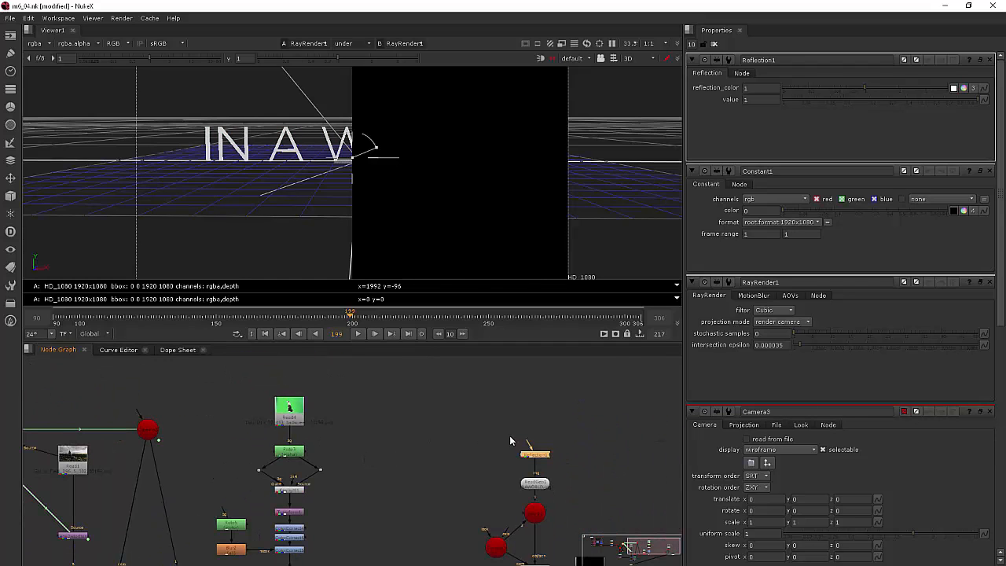
left_click_drag(528, 445, 70, 455)
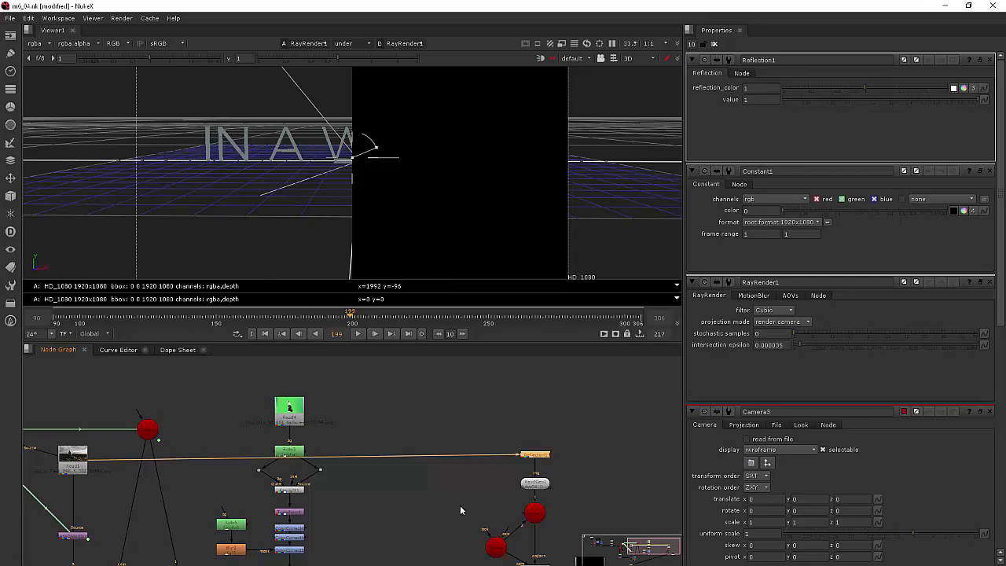
left_click_drag(539, 460, 539, 466)
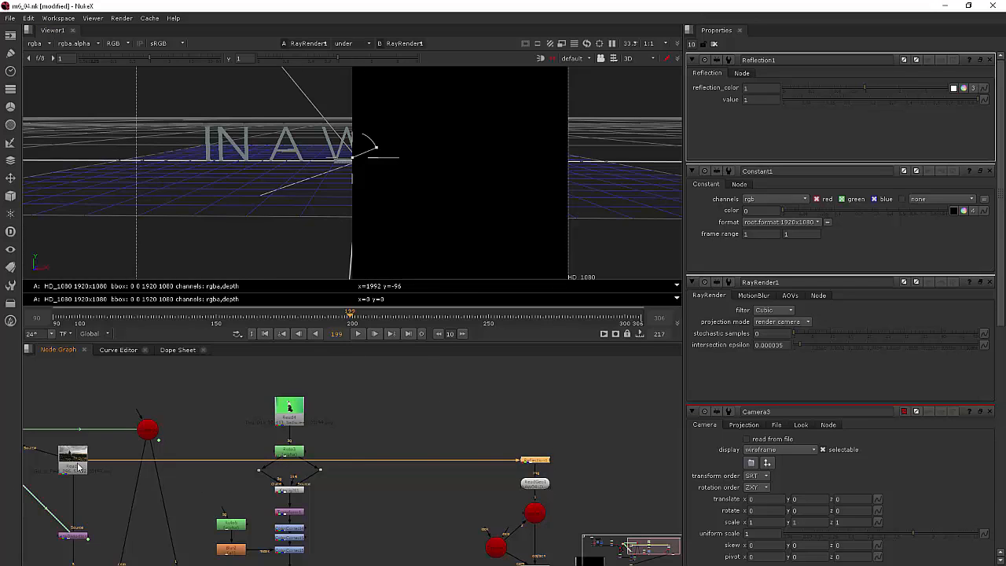
Pull Camera3 back from the 3D text along Z to about 7.5
scroll(521, 496, "down", 1)
middle_click_drag(507, 484, 464, 431)
scroll(462, 495, "up", 4)
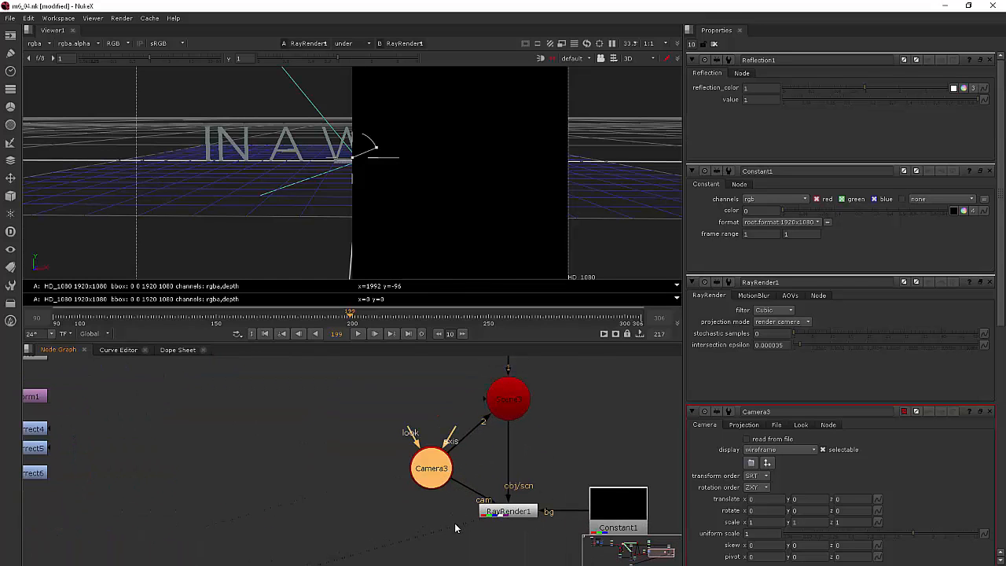
left_click_drag(357, 214, 277, 178, "ctrl")
middle_click_drag(276, 178, 224, 178)
left_click_drag(216, 230, 318, 238, "ctrl")
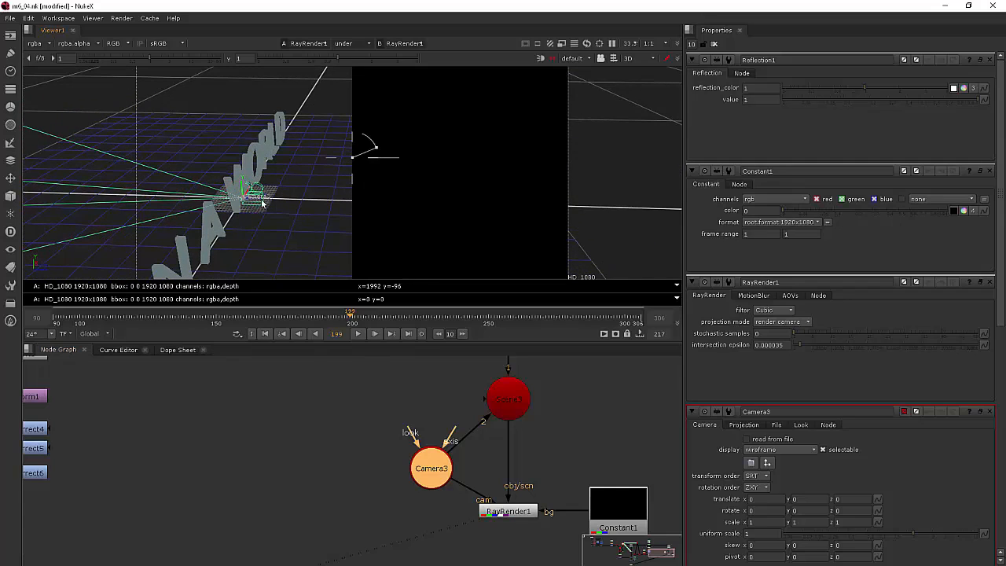
left_click_drag(261, 201, 492, 269)
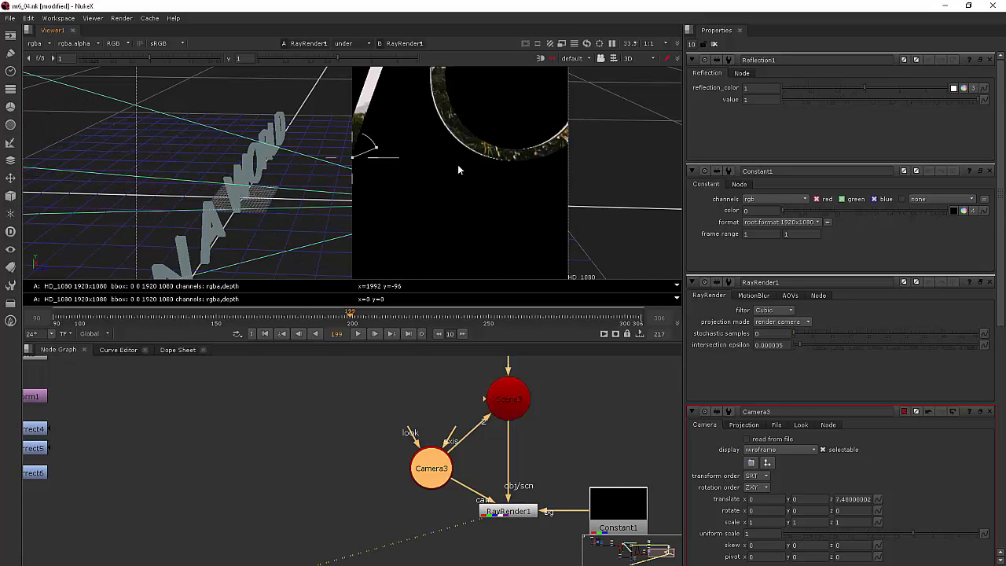
Angle the wipe line so more of the rendered text shows, and pull Camera3 back to about 23.3 in Z
left_click_drag(466, 132, 434, 118, "ctrl")
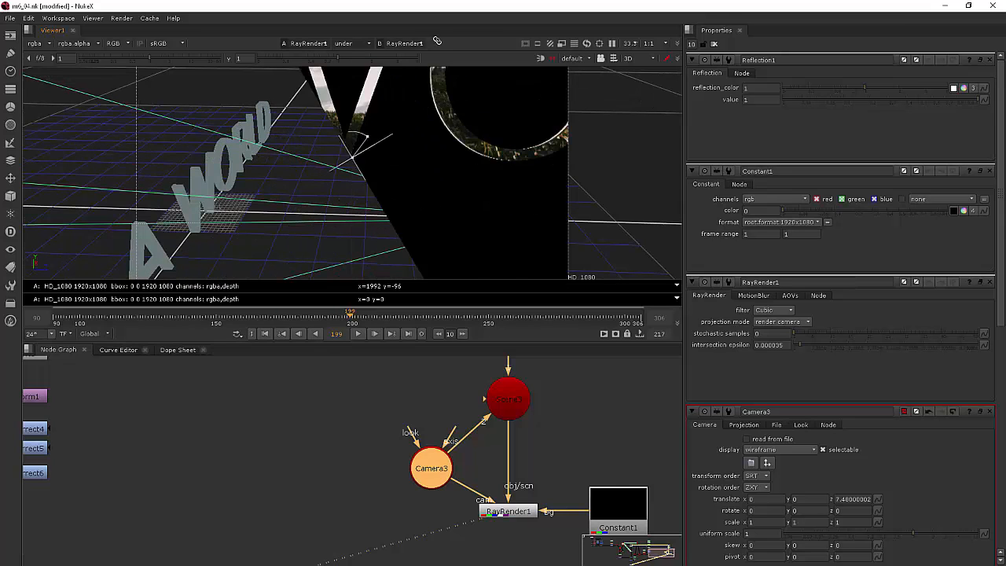
left_click_drag(437, 40, 424, 147)
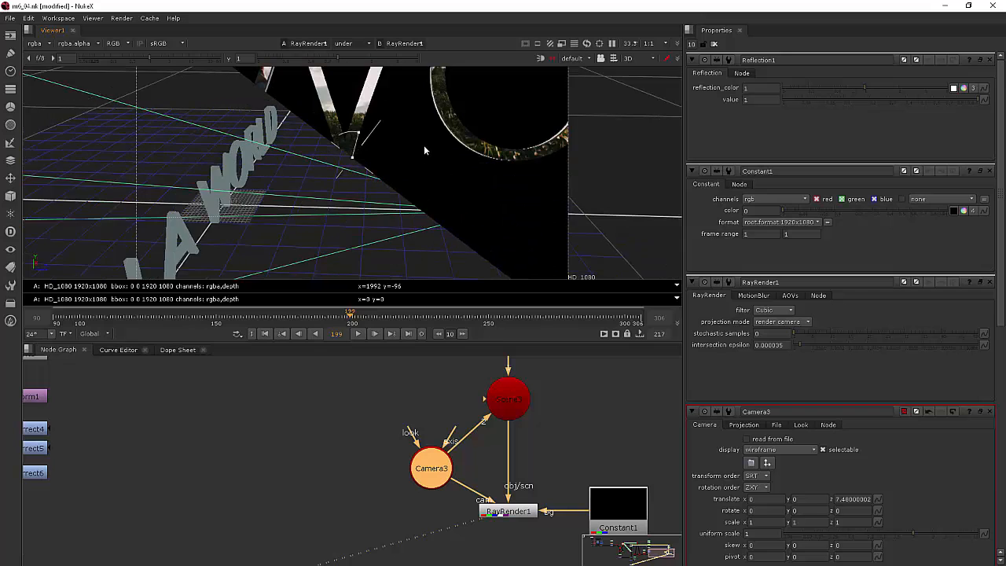
scroll(424, 147, "down", 3)
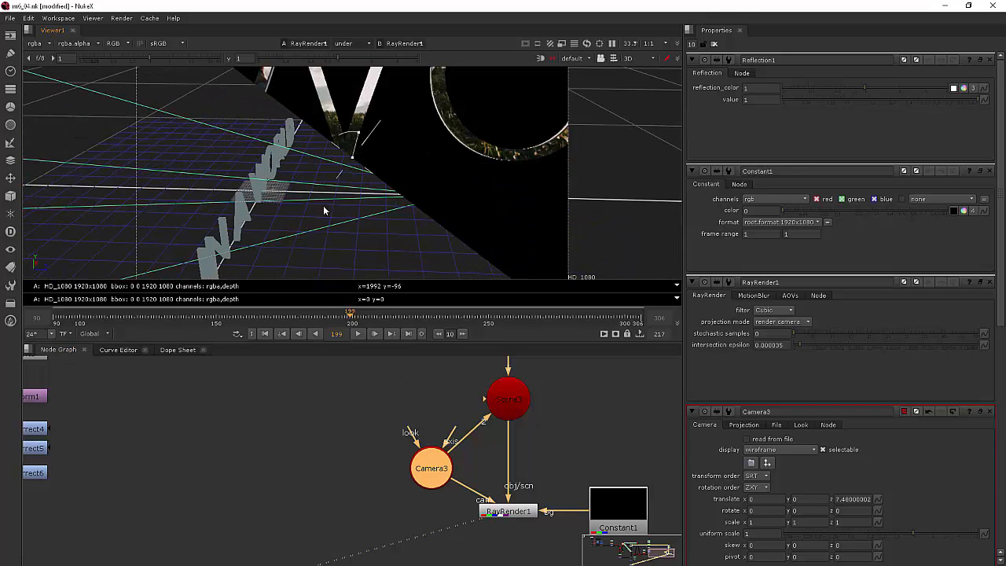
left_click_drag(324, 210, 609, 176, "ctrl")
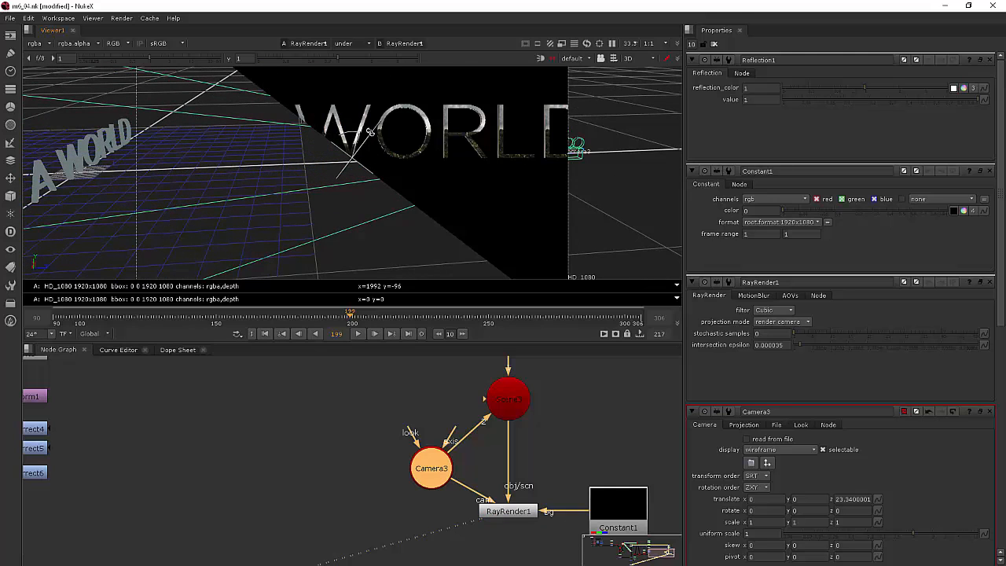
Turn the wipe line to expose the whole rendered title, and position Camera3 at about 39.65 in Z
left_click_drag(370, 131, 487, 180)
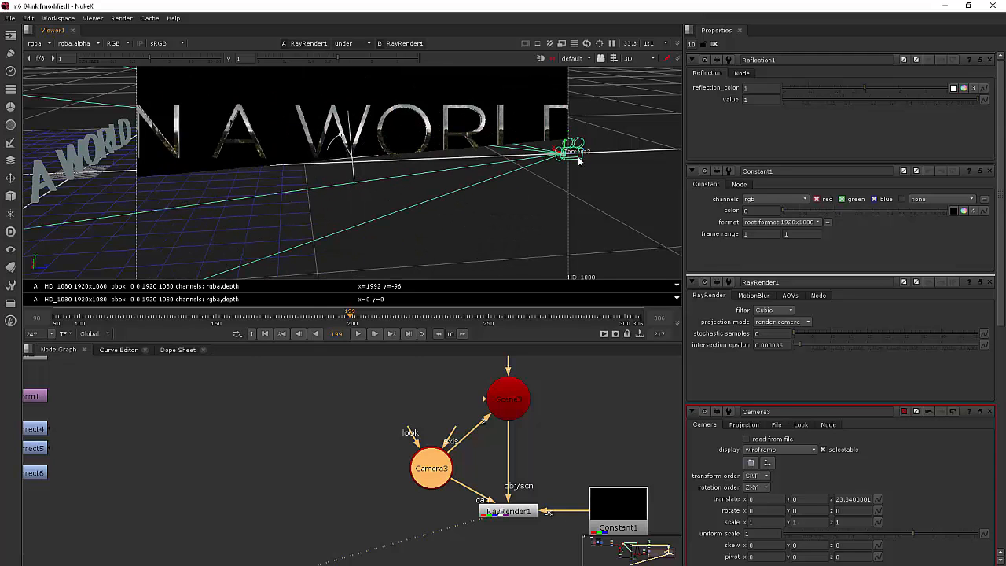
left_click_drag(577, 154, 939, 147)
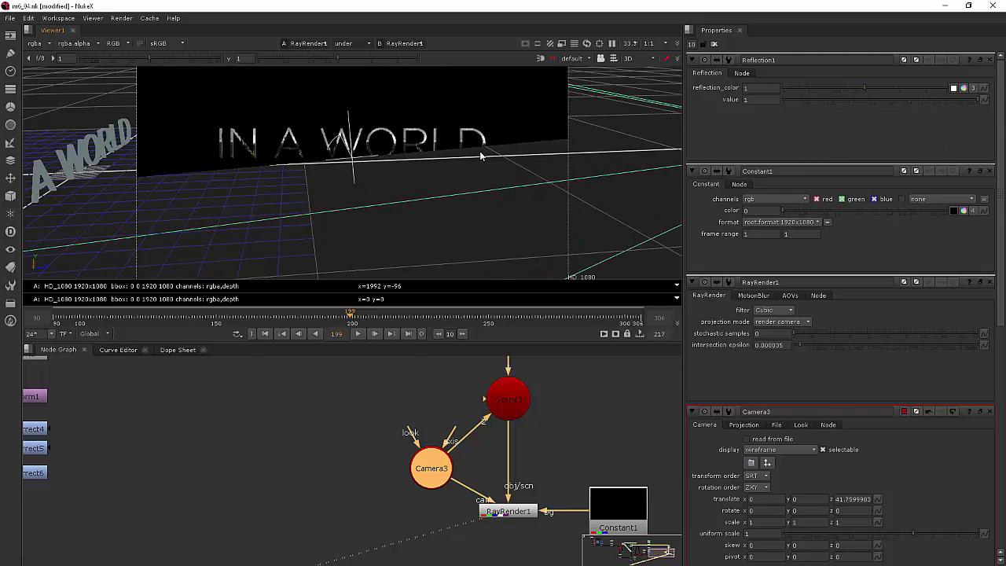
scroll(484, 156, "down", 4)
middle_click_drag(487, 158, 314, 180)
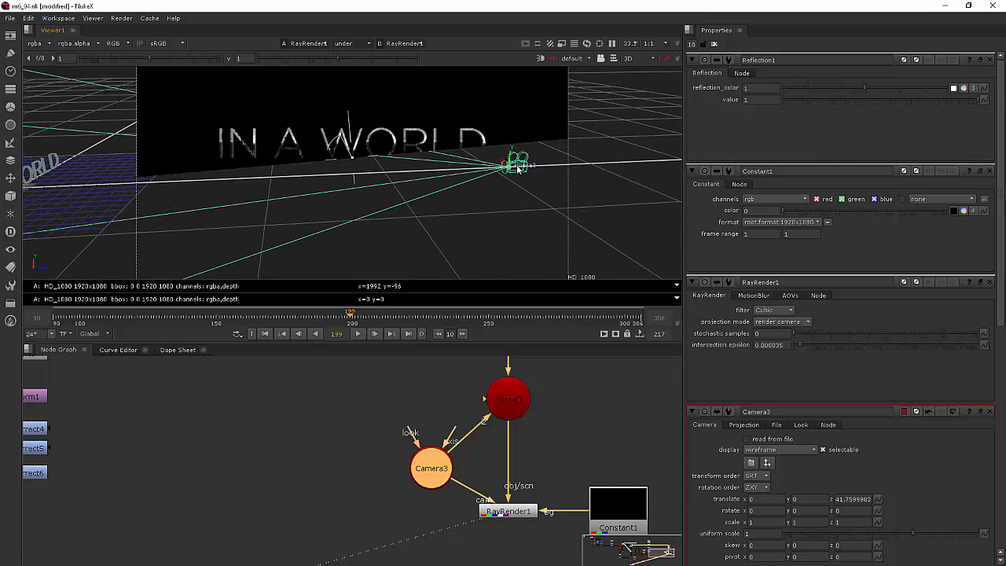
left_click_drag(518, 168, 496, 167)
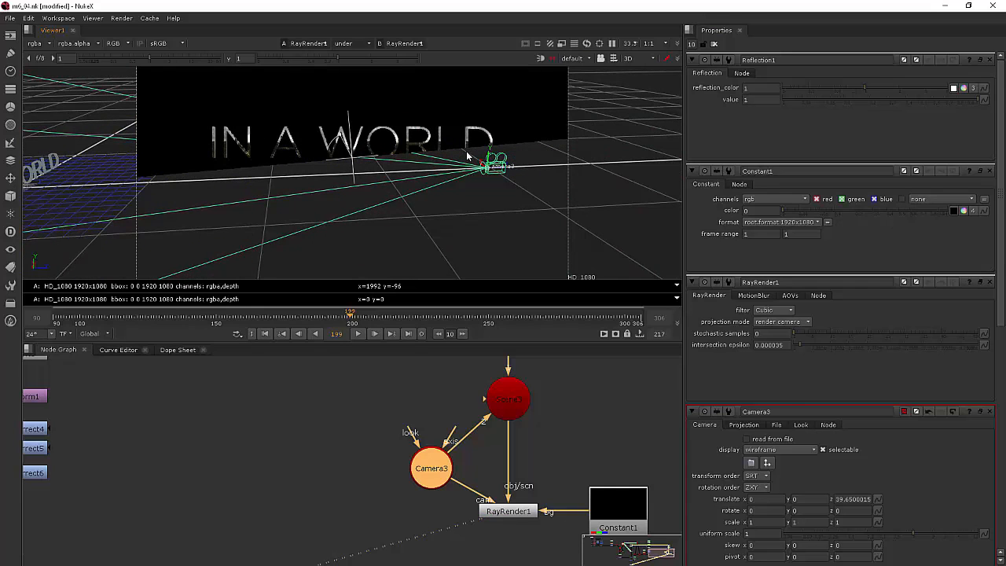
Return the wipe line to vertical, raise Camera3 to about 0.7 in Y, and view the render in 2D
left_click_drag(349, 113, 404, 160)
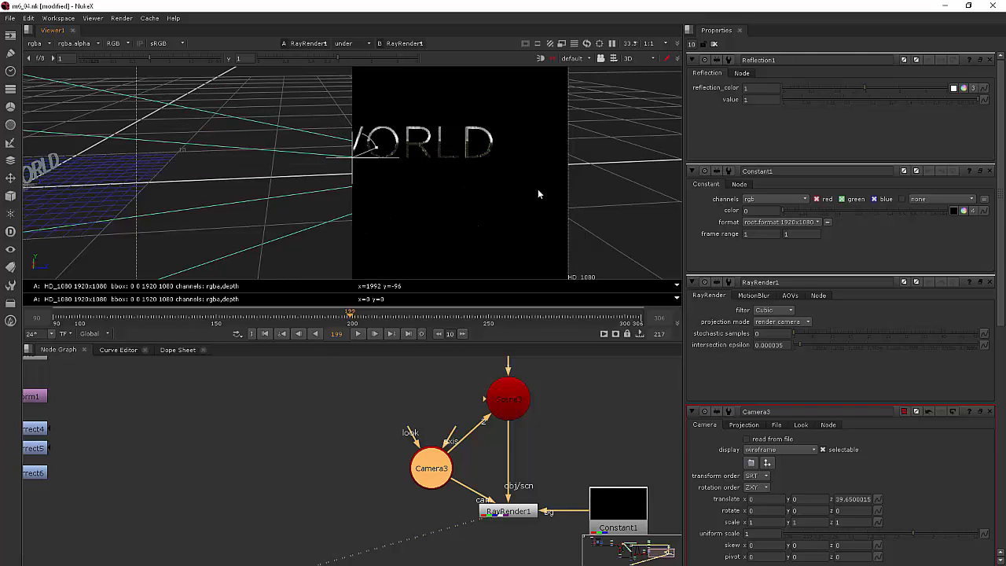
middle_click_drag(603, 170, 705, 180)
left_click_drag(698, 171, 683, 161, "ctrl")
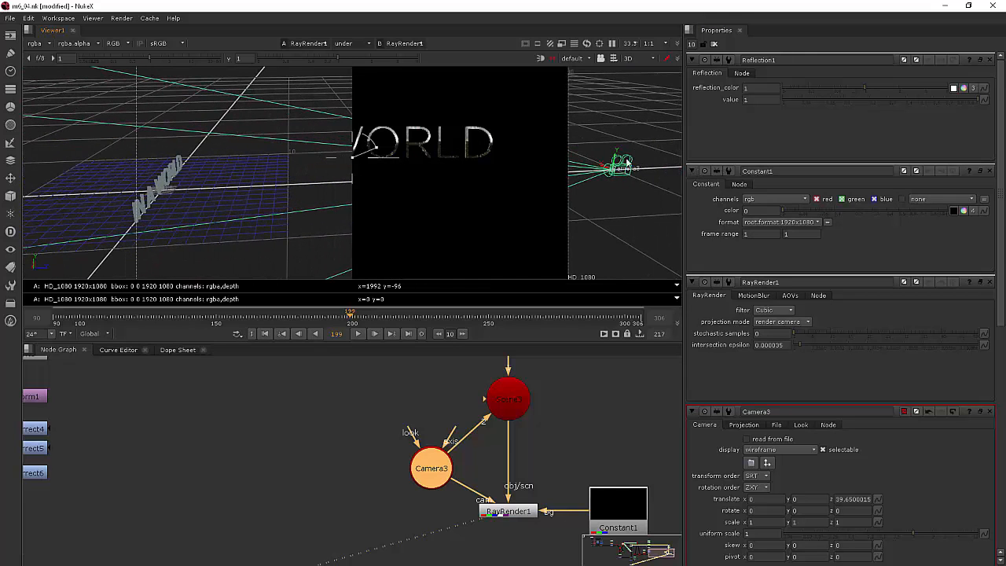
left_click_drag(617, 159, 618, 150)
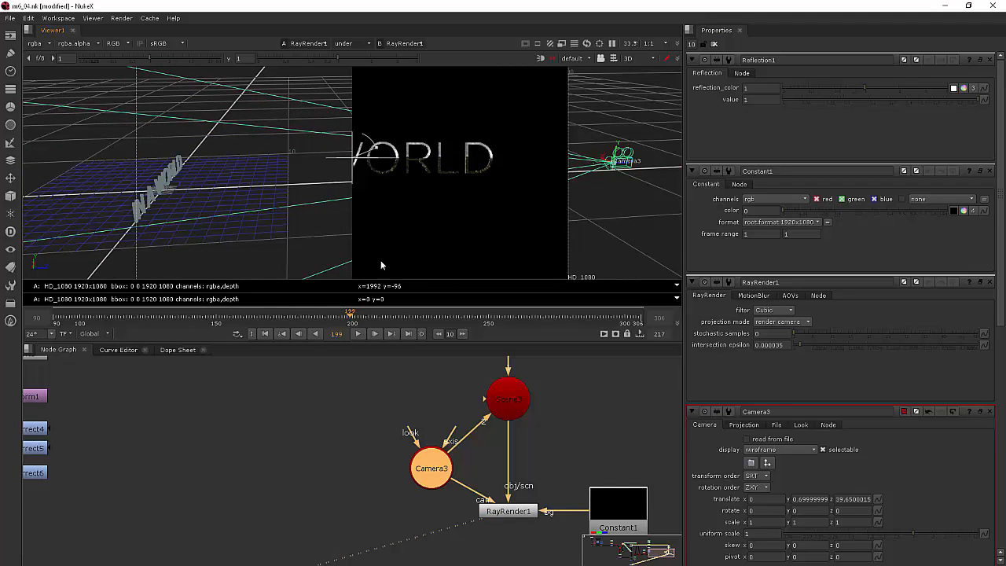
left_click(625, 59)
left_click(633, 72)
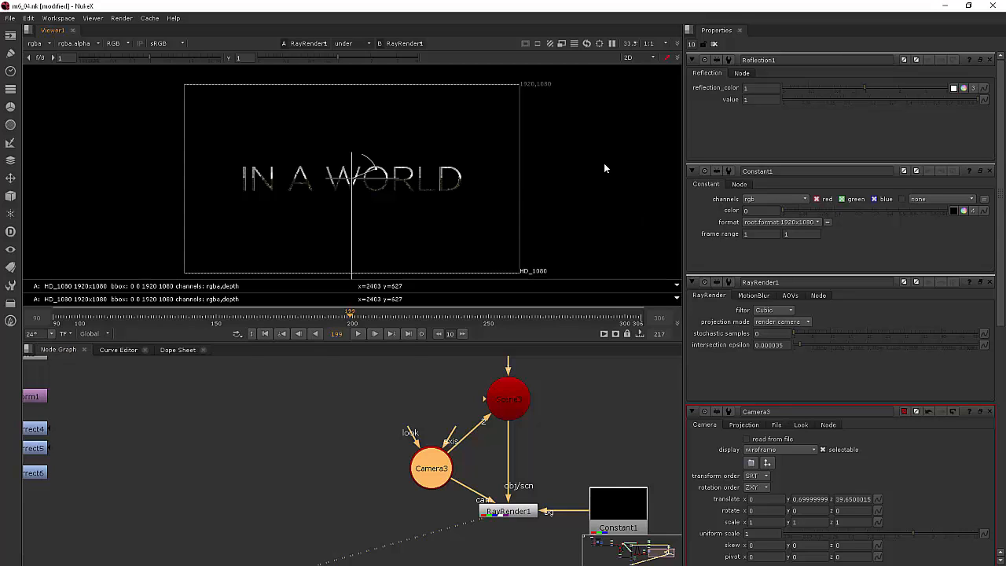
Return the viewer to 3D, and add a Light node connected to the scene that holds the text geometry
middle_click_drag(553, 481, 550, 564)
middle_click_drag(578, 498, 601, 407)
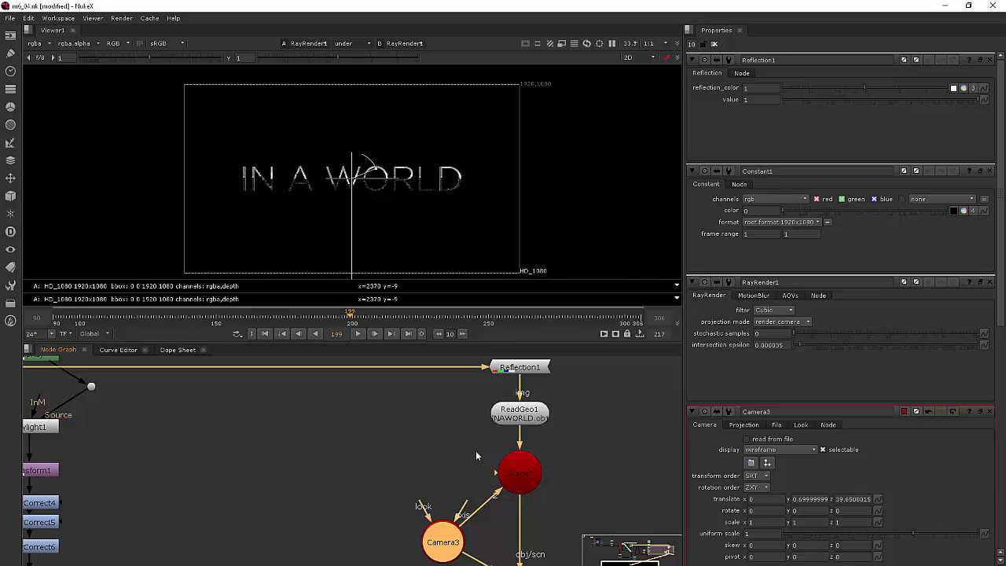
left_click(636, 59)
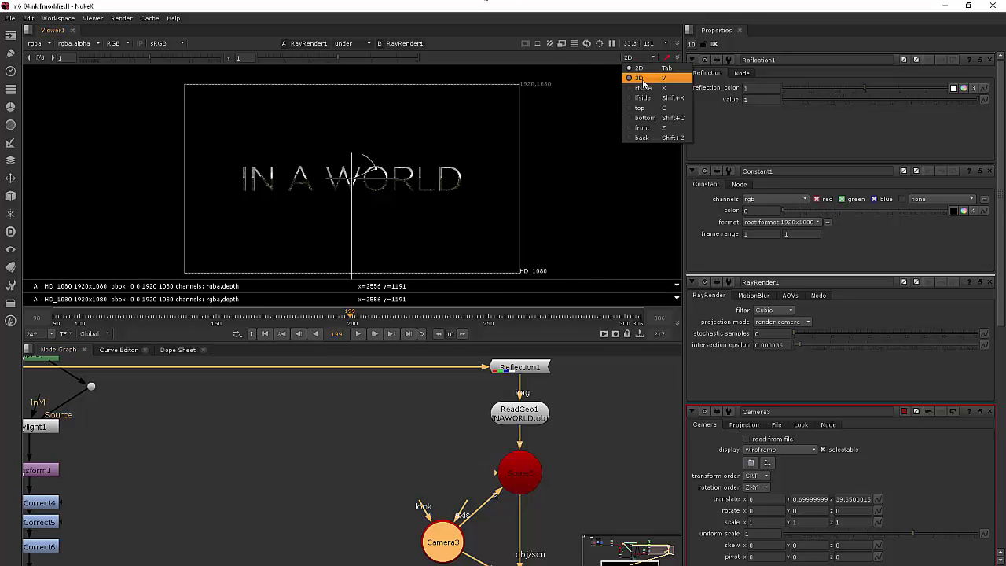
left_click(643, 80)
middle_click_drag(590, 494, 295, 485)
left_click(330, 464)
key("Tab")
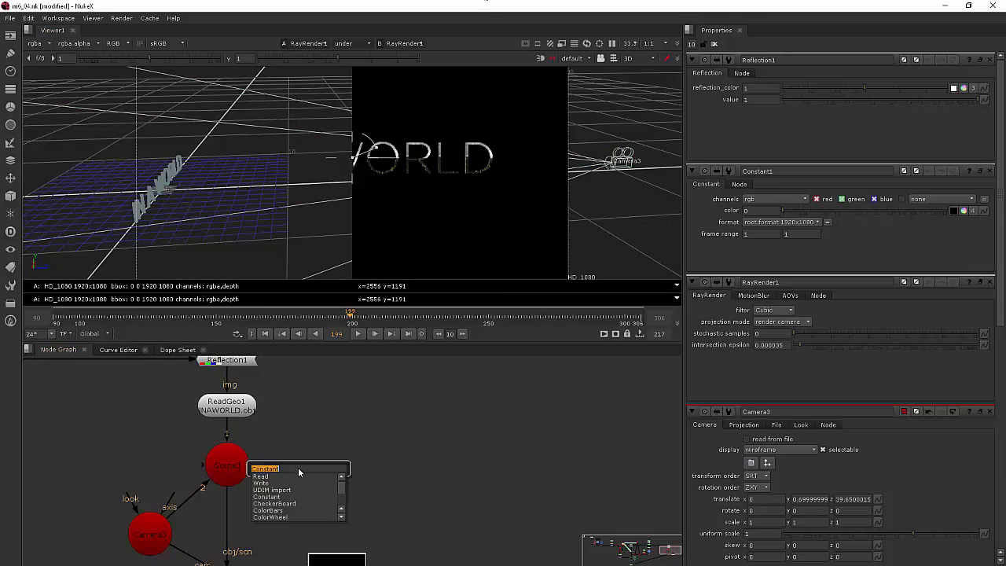
type("light")
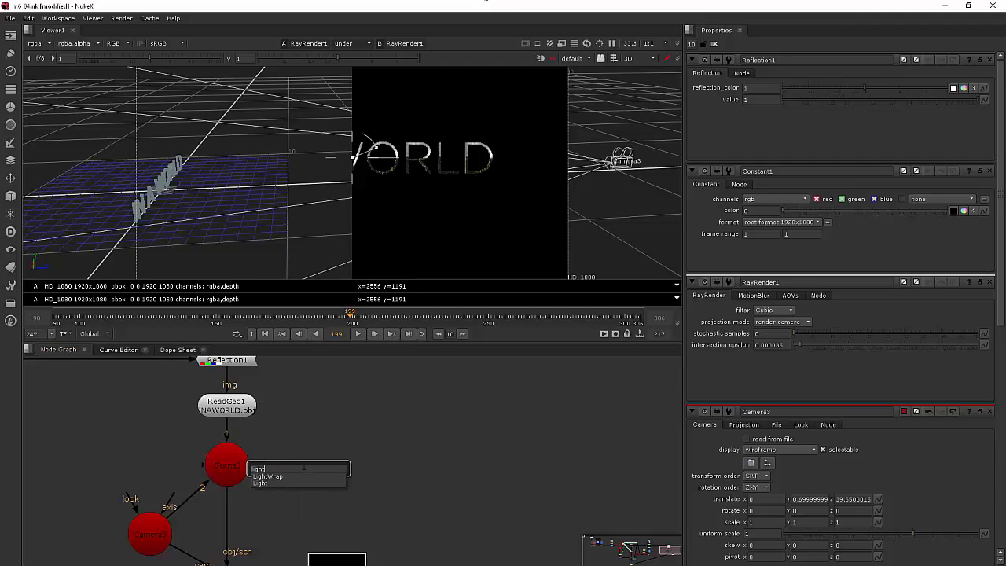
left_click(267, 482)
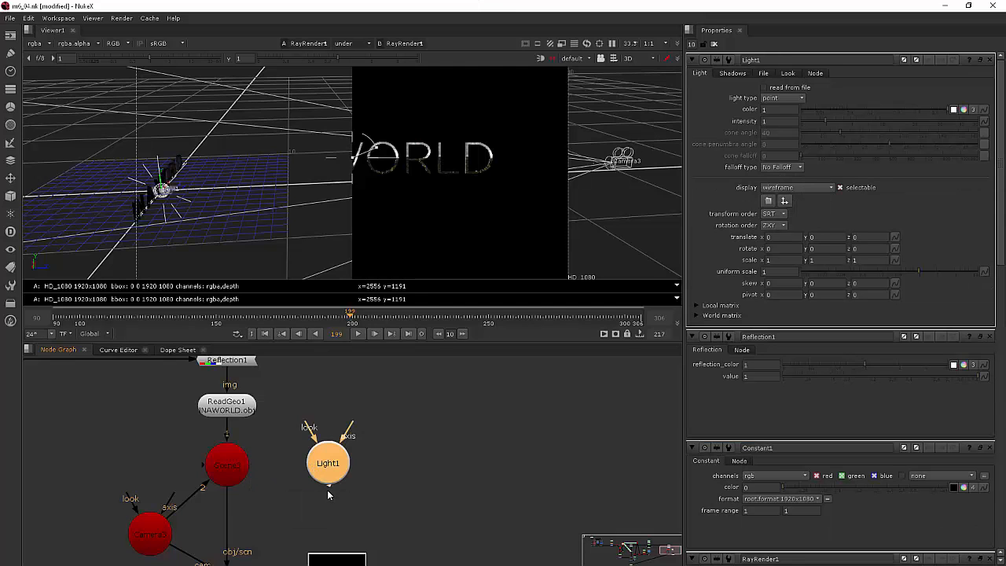
left_click_drag(327, 488, 235, 468)
mouse_move(329, 454)
left_mouse_down()
mouse_move(336, 448)
mouse_move(323, 459)
left_mouse_up()
Move Light1 to about 2.82 in Y and 2.72 in Z, and view the rendered letters close up in 2D
left_click_drag(174, 199, 195, 141)
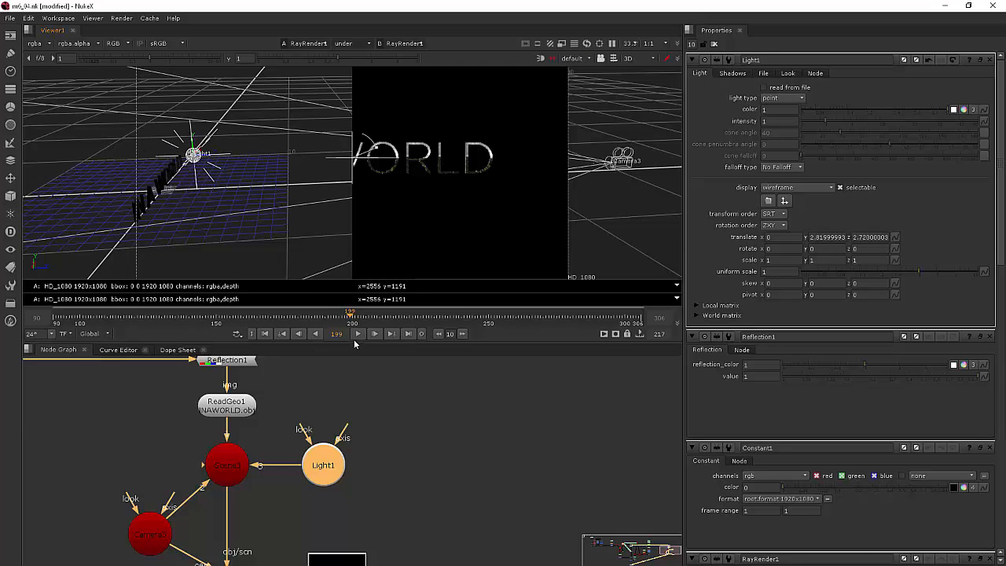
left_click_drag(437, 145, 461, 132, "ctrl")
left_click(651, 58)
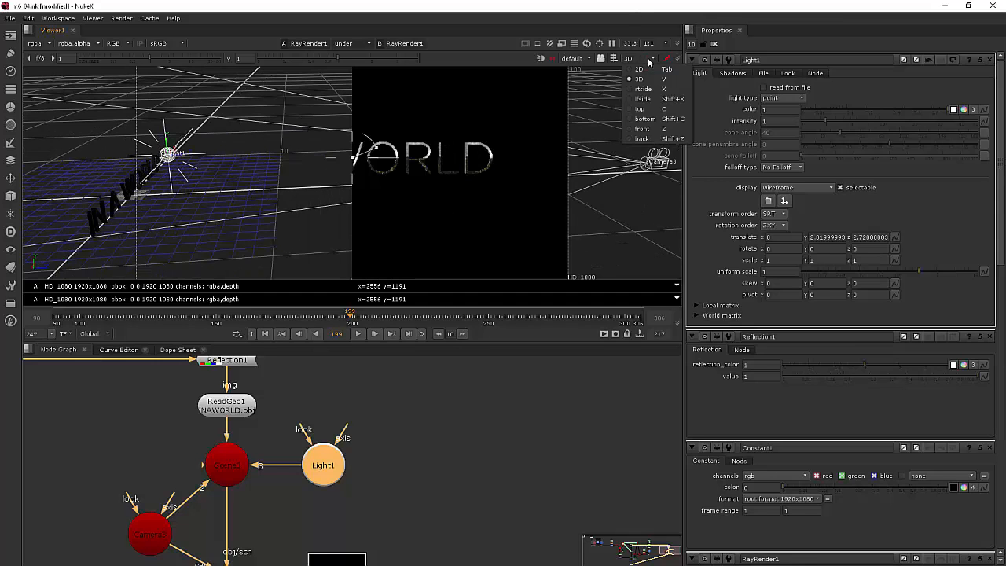
left_click(637, 70)
scroll(409, 169, "up", 6)
scroll(433, 166, "up", 2)
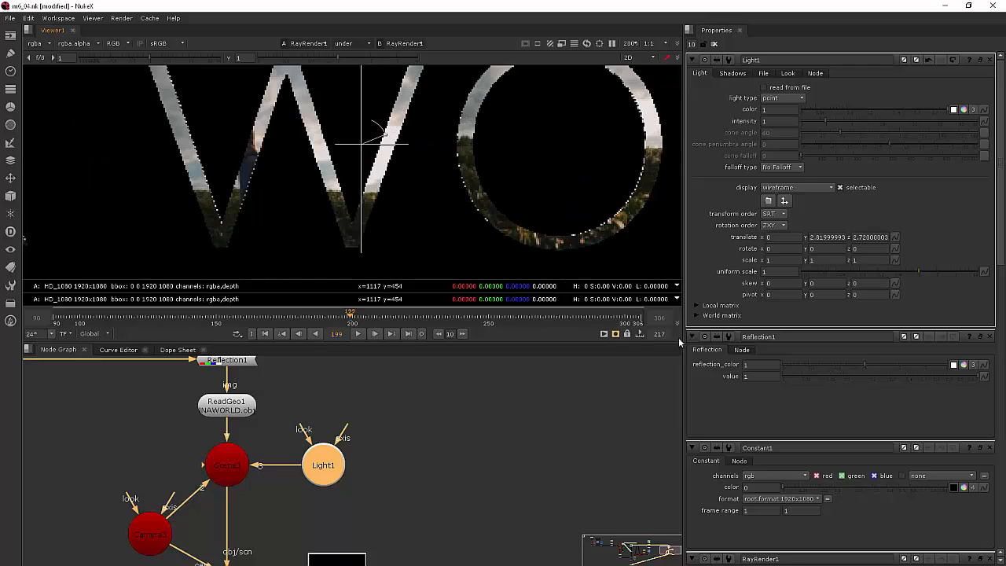
Close the Reflection1 and Constant1 properties, and set RayRender1's stochastic samples to 15
left_click(990, 336)
left_click(990, 336)
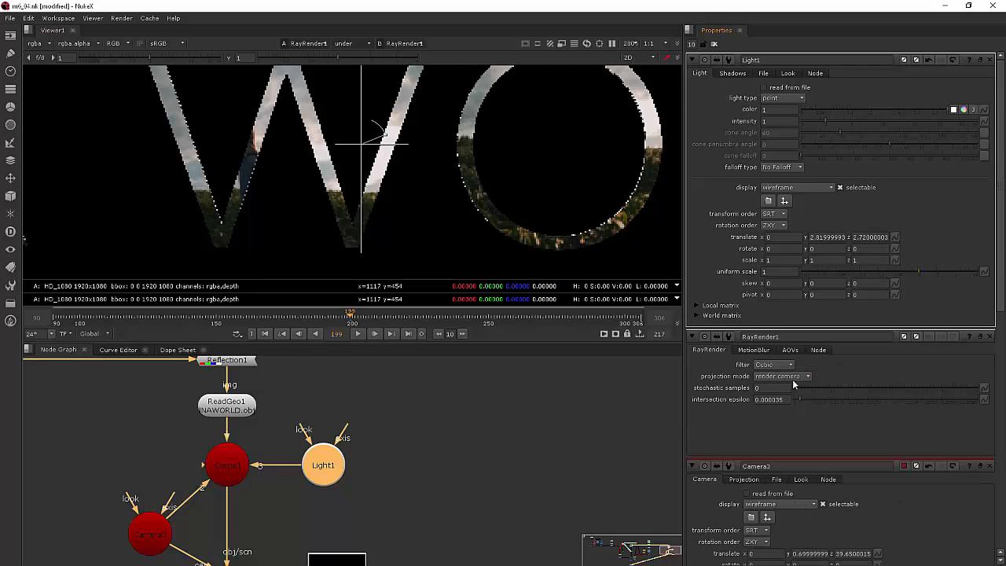
left_click_drag(805, 393, 852, 395)
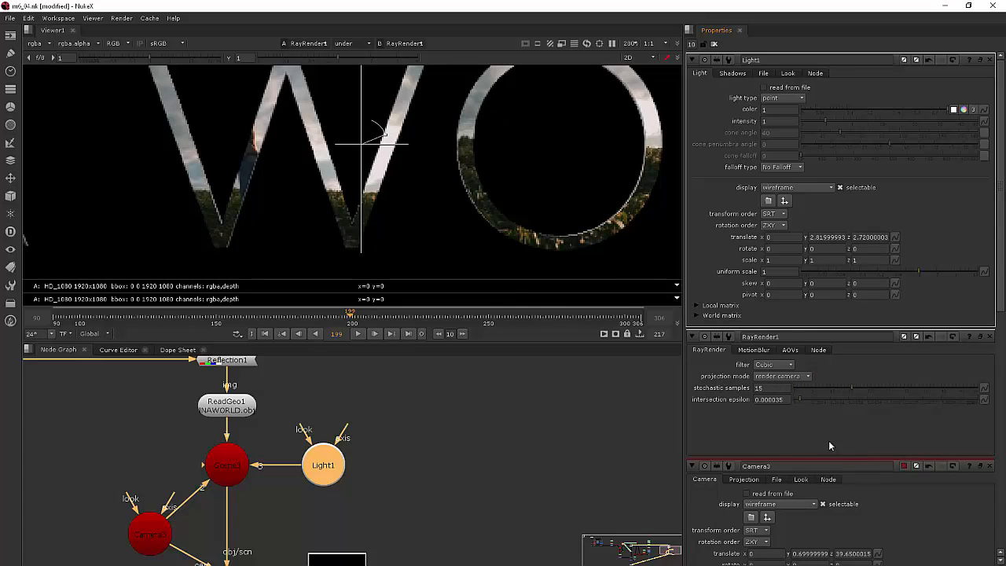
Disable and re-enable Light1 several times to compare the render with and without the light
key("d")
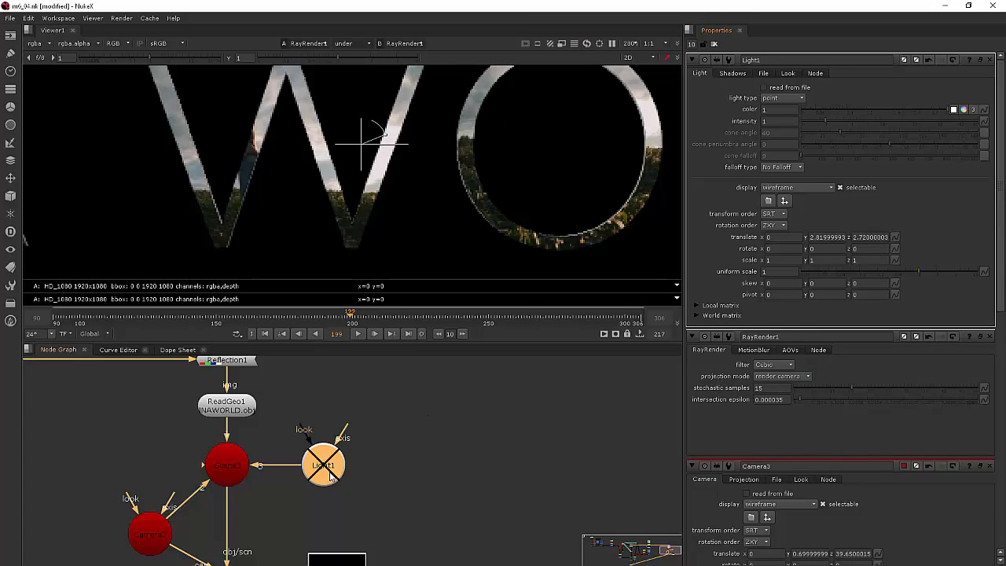
key("d")
key("d")
key("d")
key("d")
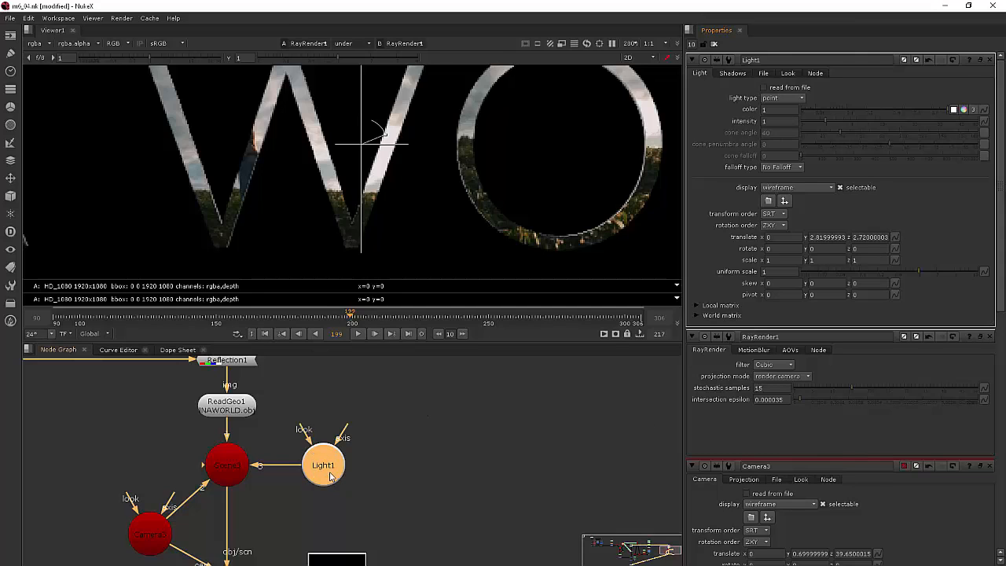
key("d")
key("d")
key("d")
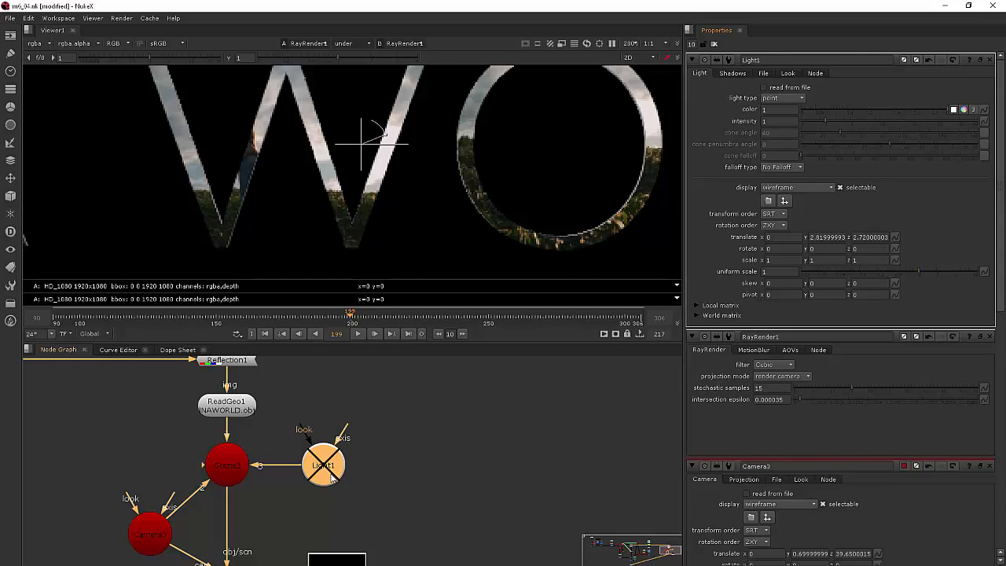
Insert a Phong shader between the Reflection1 and ReadGeo1 nodes, and space the three nodes out vertically
scroll(261, 386, "down", 1)
middle_click_drag(265, 391, 334, 451)
left_click(303, 422)
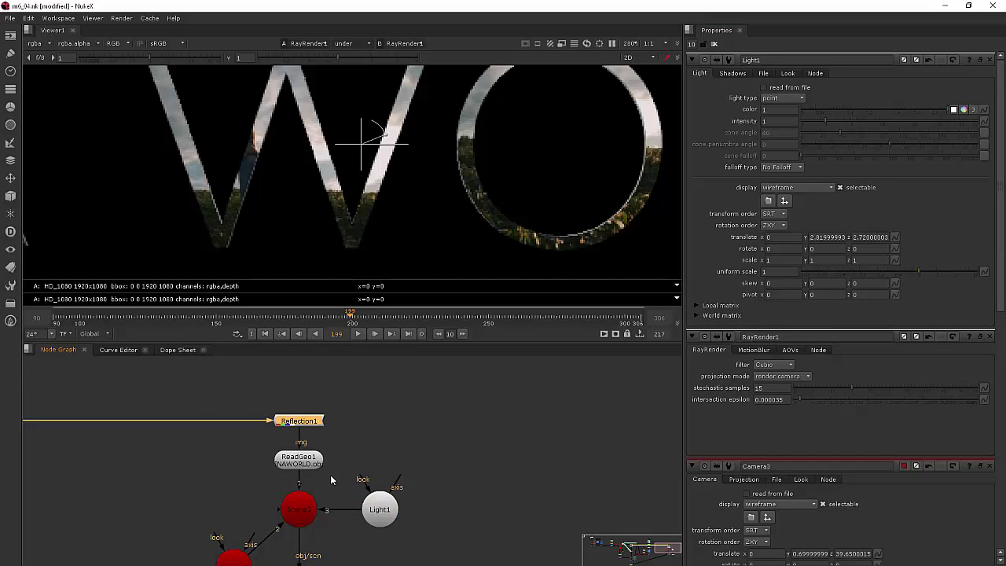
left_click(11, 197)
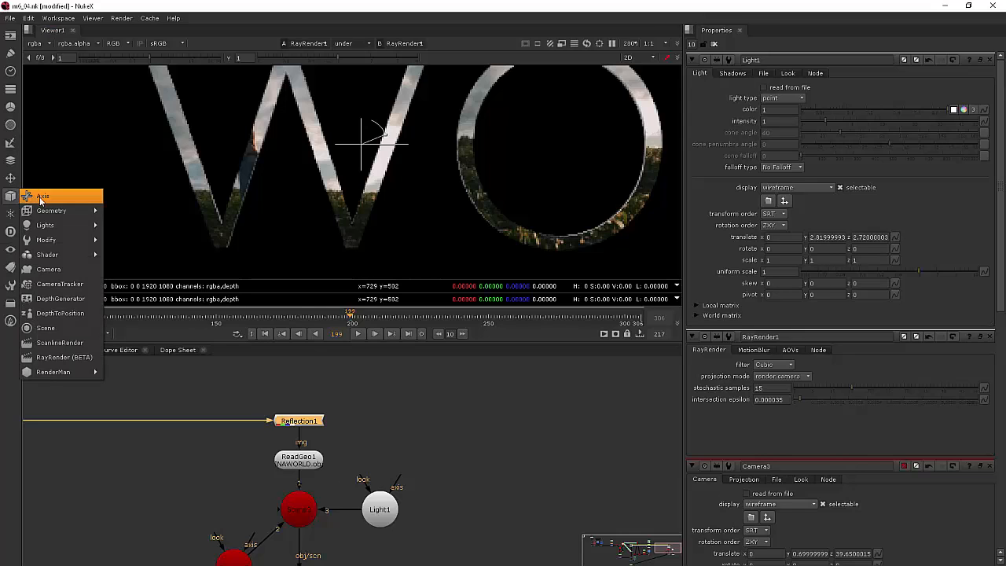
mouse_move(55, 259)
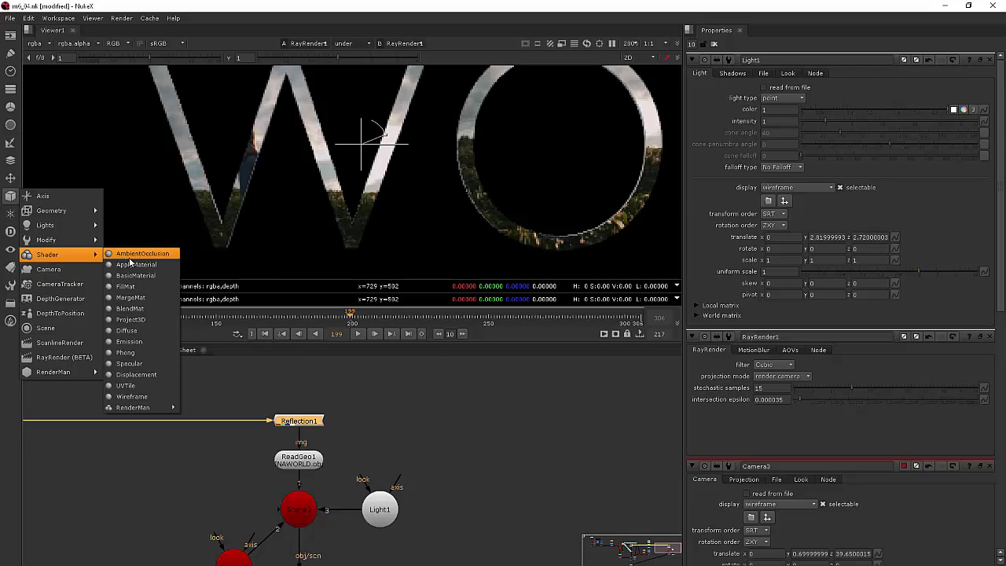
left_click(126, 352)
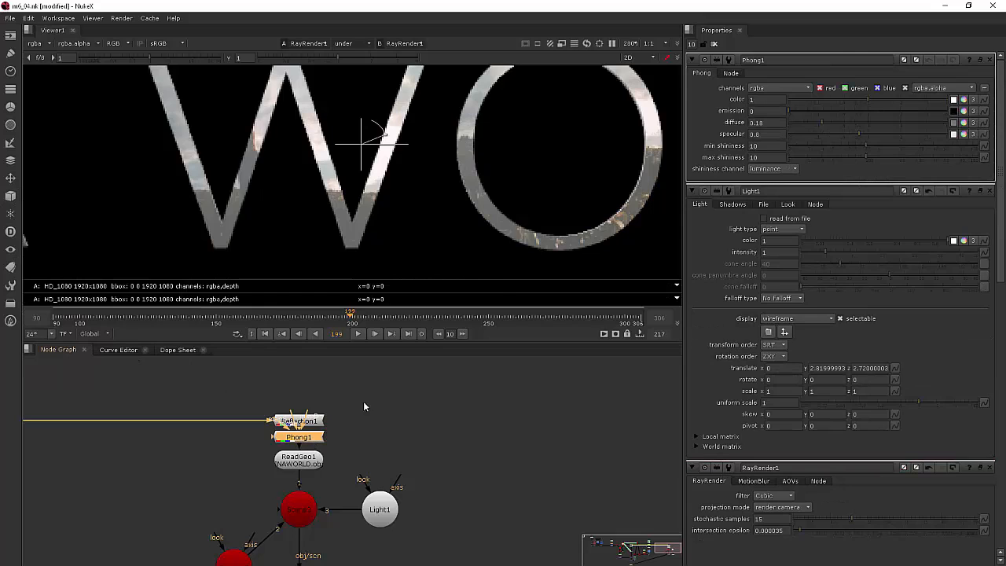
left_click_drag(314, 422, 316, 373)
left_click_drag(302, 441, 302, 414)
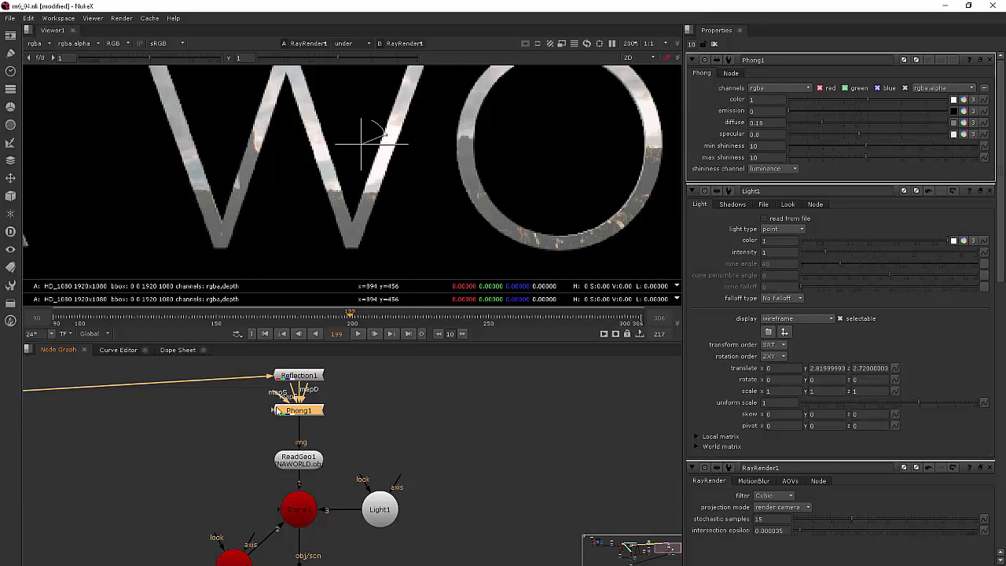
left_click_drag(314, 413, 315, 421)
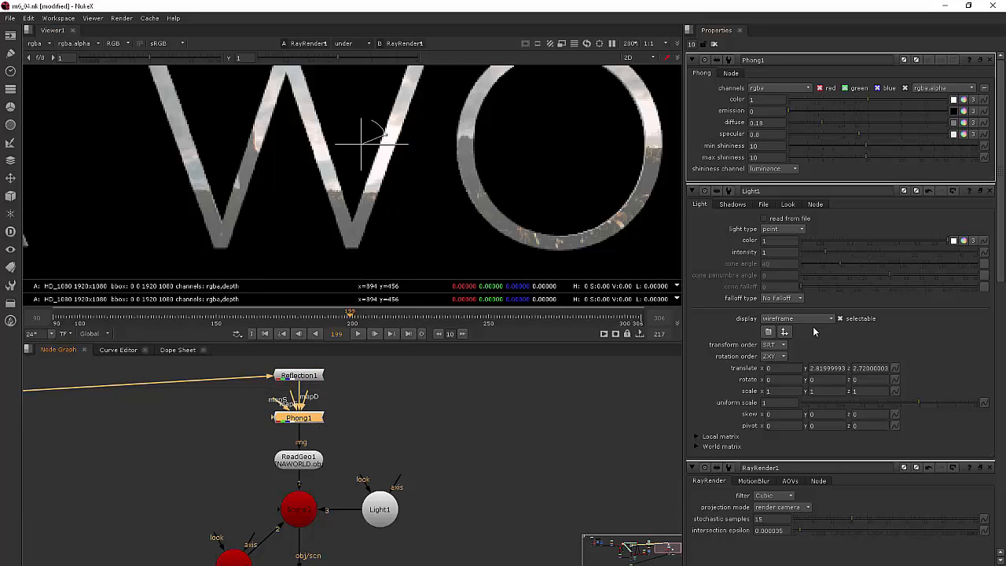
Set Light1's intensity to 0.25
mouse_move(821, 253)
left_mouse_down()
mouse_move(792, 252)
mouse_move(923, 252)
mouse_move(811, 253)
left_mouse_up()
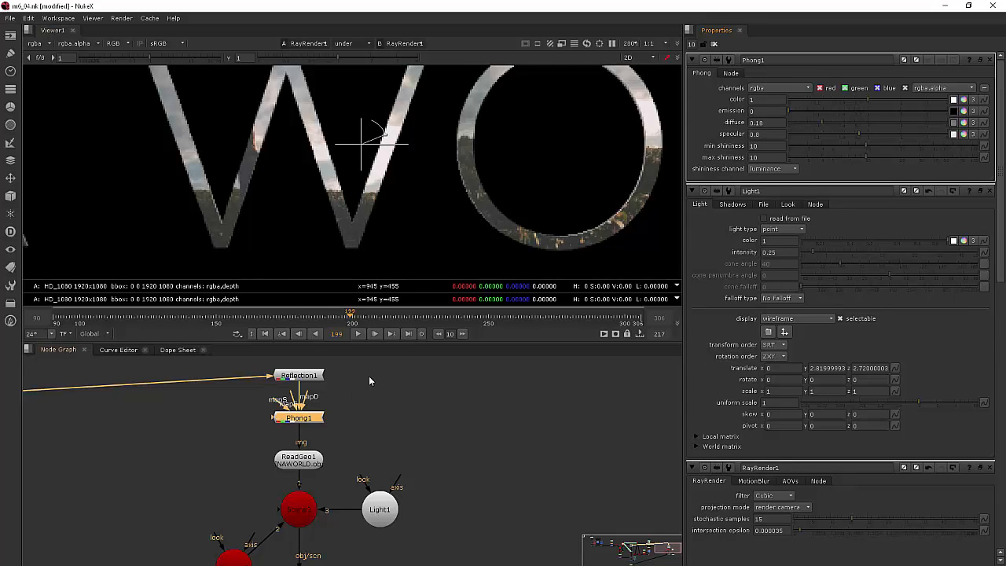
Insert an AmbientOcclusion shader between the Phong1 and ReadGeo1 nodes, and space the nodes out vertically
left_click_drag(320, 412, 318, 406)
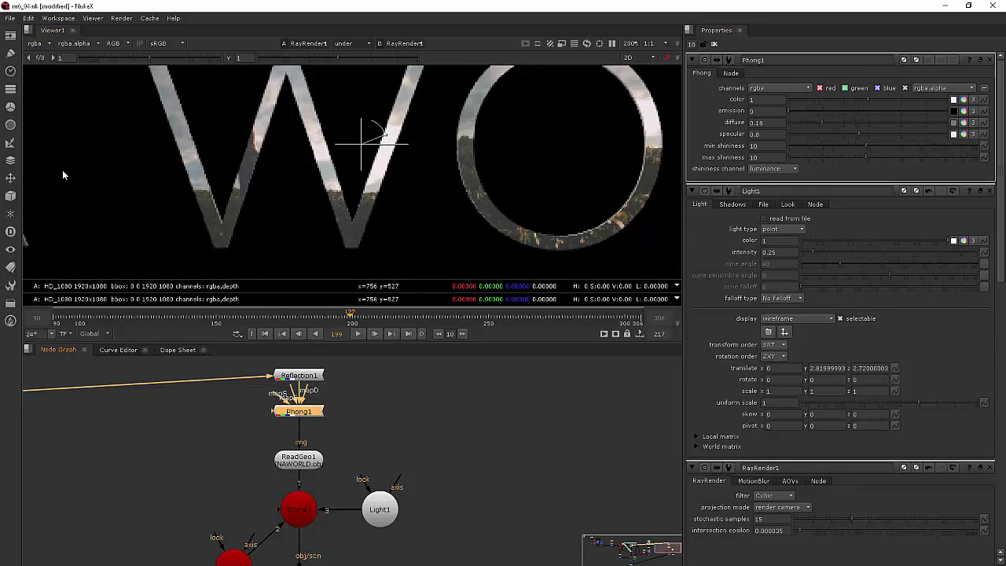
left_click(10, 196)
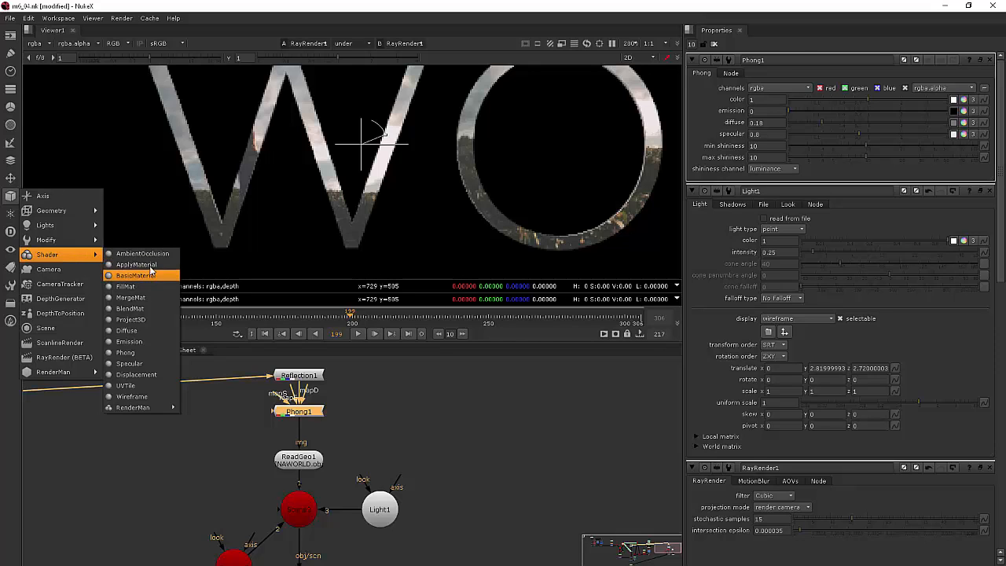
left_click(149, 254)
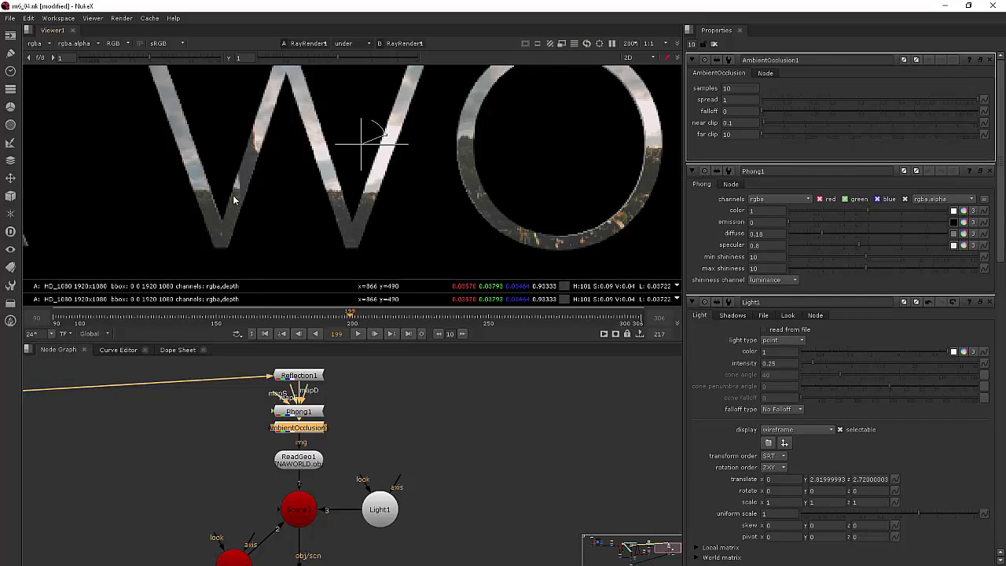
left_click_drag(302, 433, 311, 464)
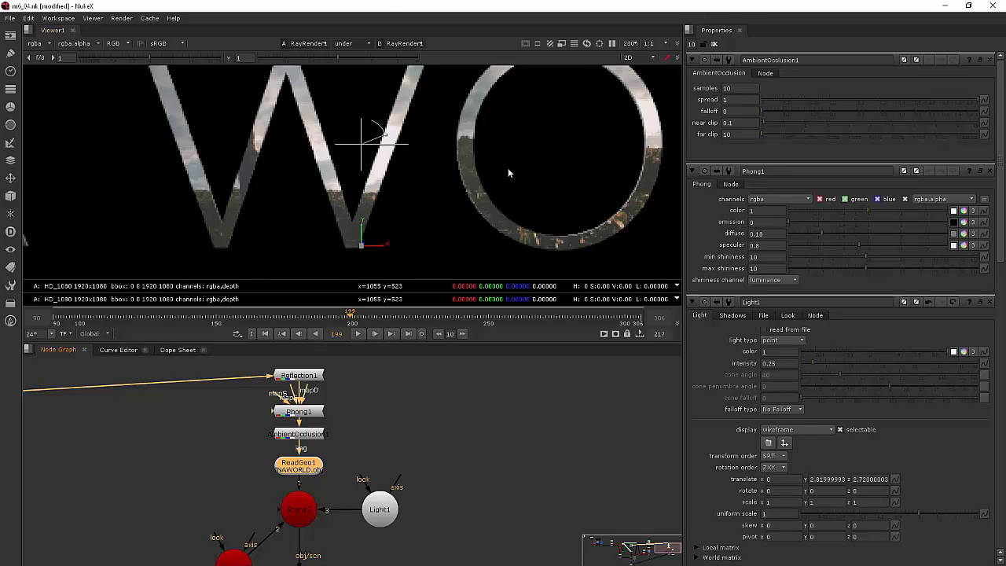
At frame 90, set Light1's intensity to 0 and set a keyframe on it
scroll(448, 87, "down", 4)
scroll(406, 178, "down", 2)
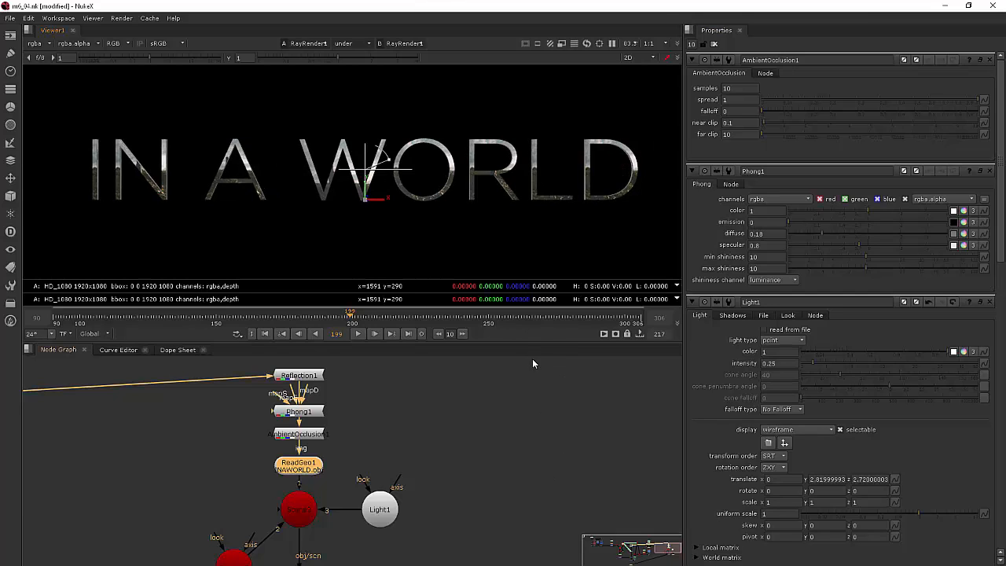
left_click(55, 321)
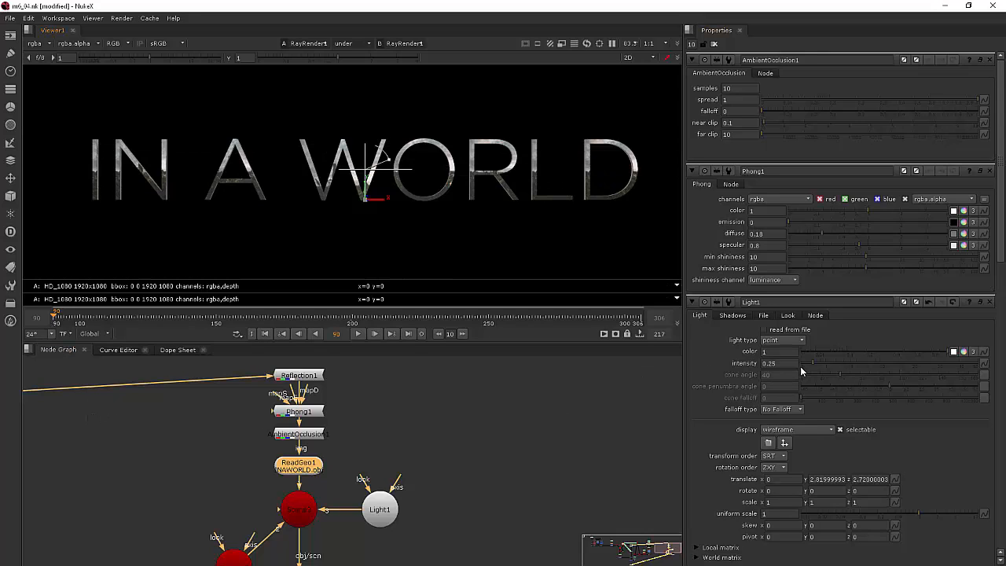
left_click_drag(811, 363, 807, 367)
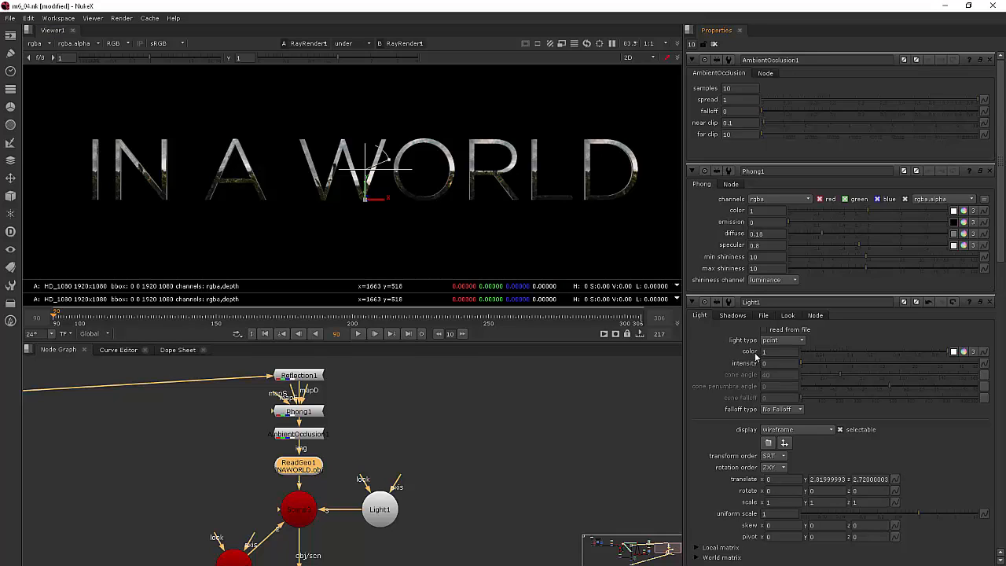
right_click(776, 363)
left_click(805, 367)
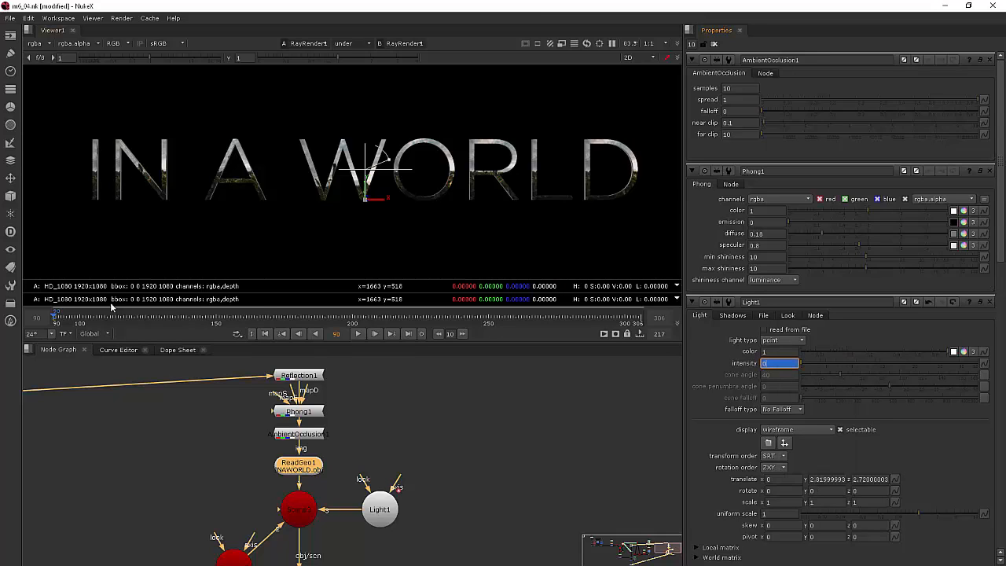
At frame 180, keyframe Light1's intensity at 1
left_click_drag(155, 320, 301, 331)
left_click(301, 331)
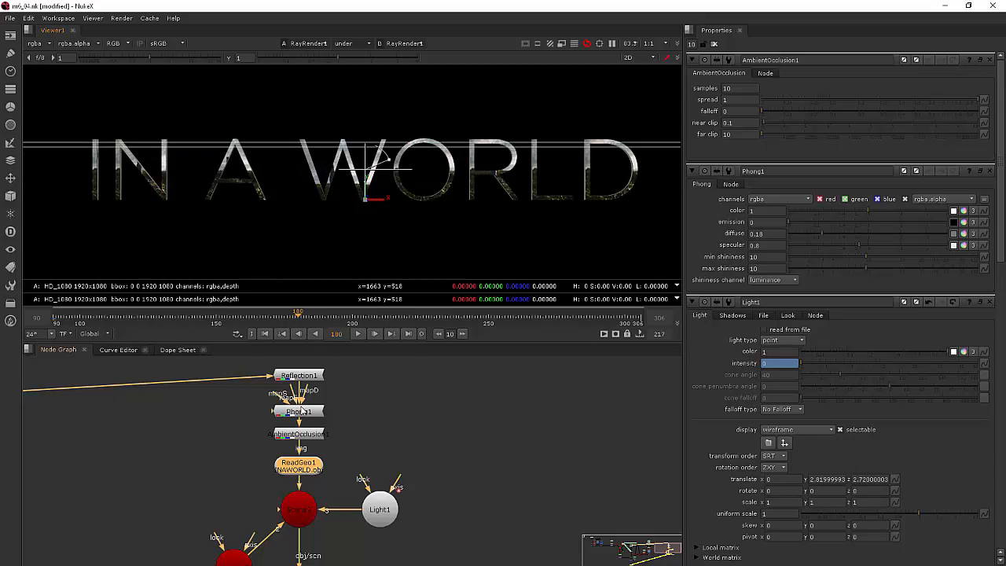
left_click_drag(813, 365, 824, 368)
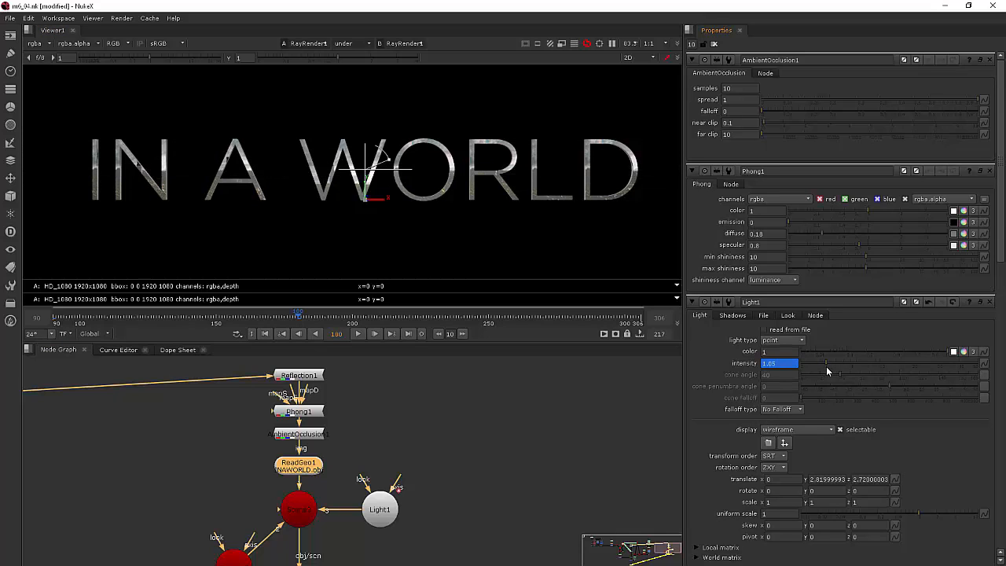
left_click(826, 366)
right_click(825, 366)
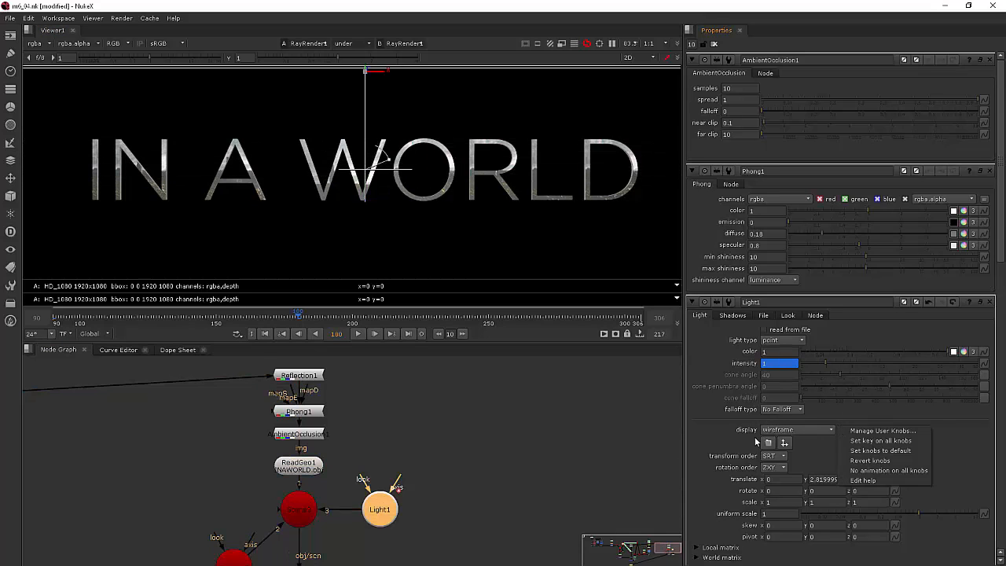
left_click(720, 359)
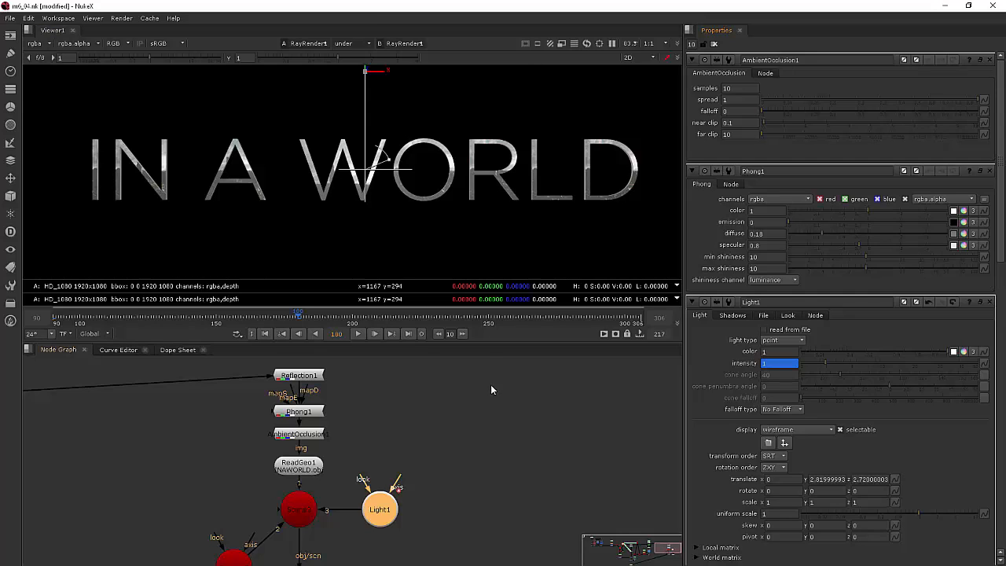
Move Light1 above the first letter, to about x -5.93 and y 2.34, and keyframe its X translation at frame 90
left_click_drag(382, 71, 110, 81)
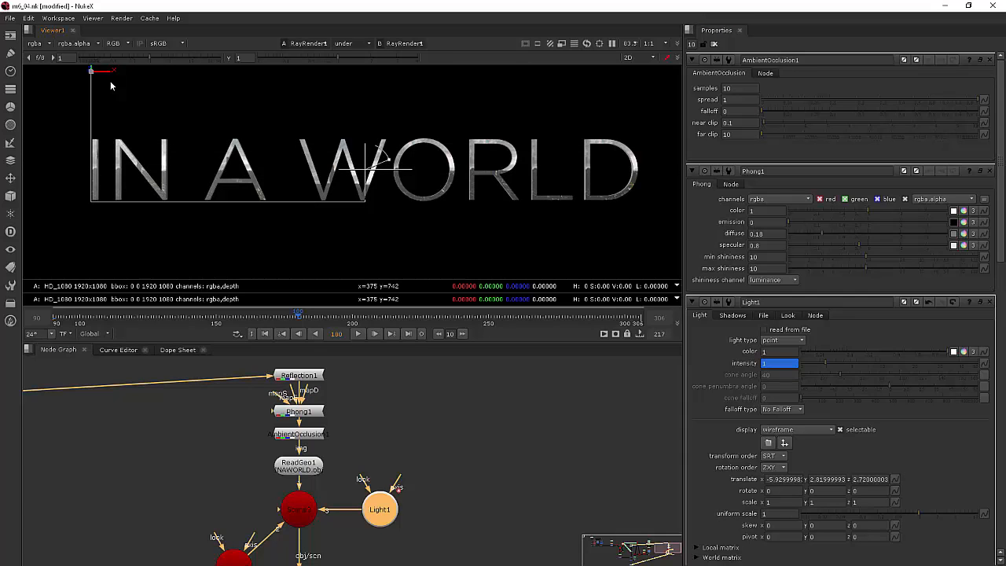
middle_click_drag(105, 105, 132, 159)
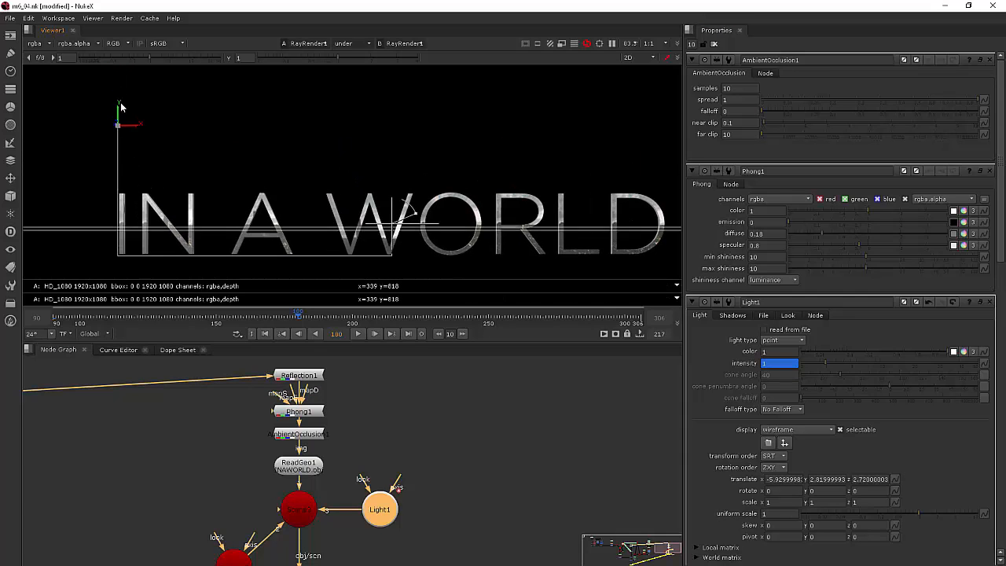
left_click_drag(120, 109, 124, 130)
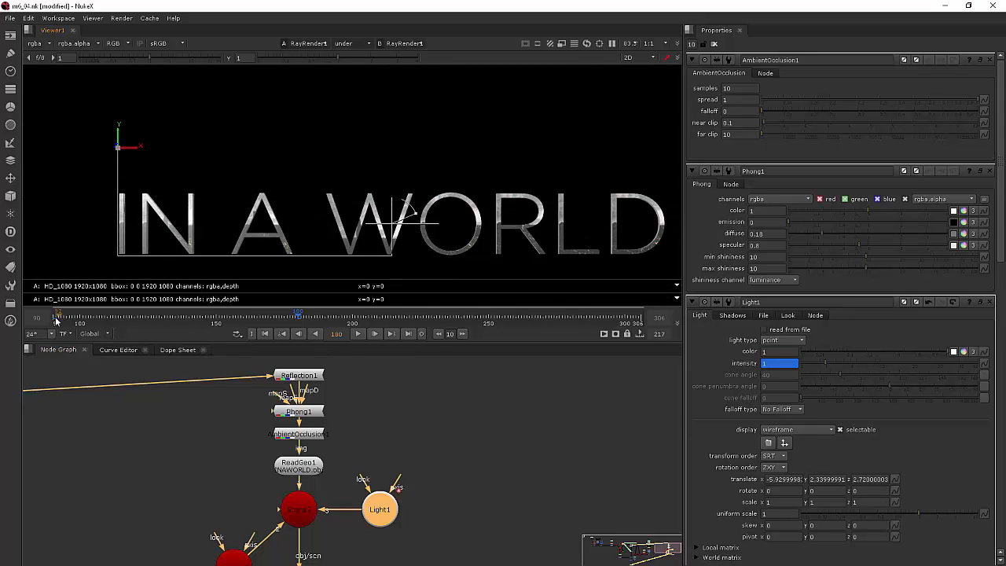
left_click(55, 319)
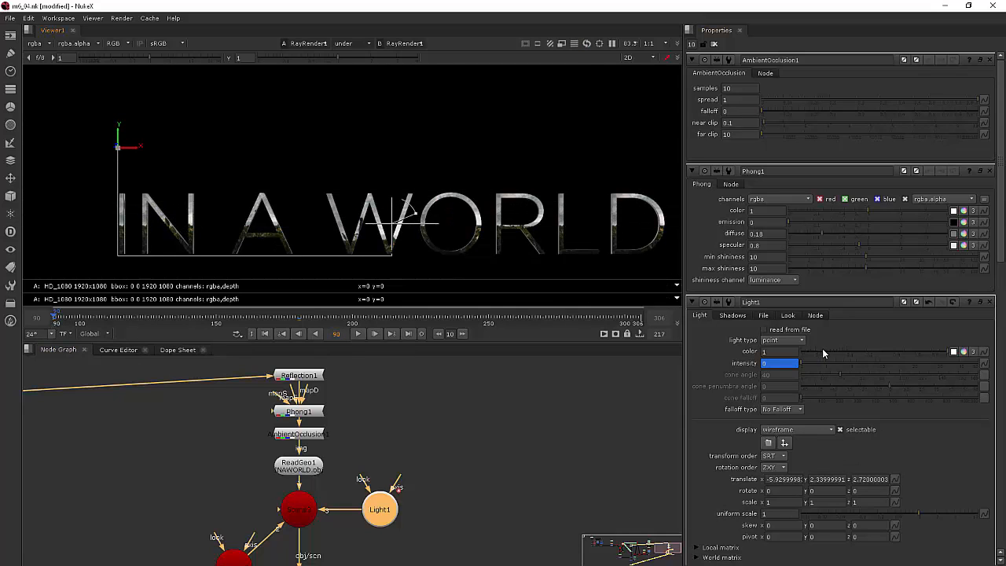
right_click(791, 481)
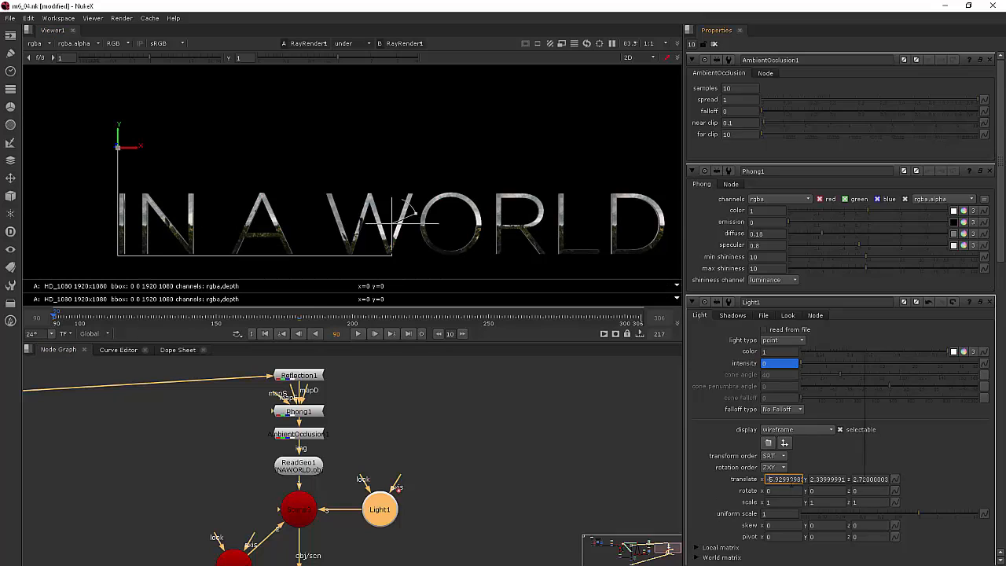
left_click(819, 356)
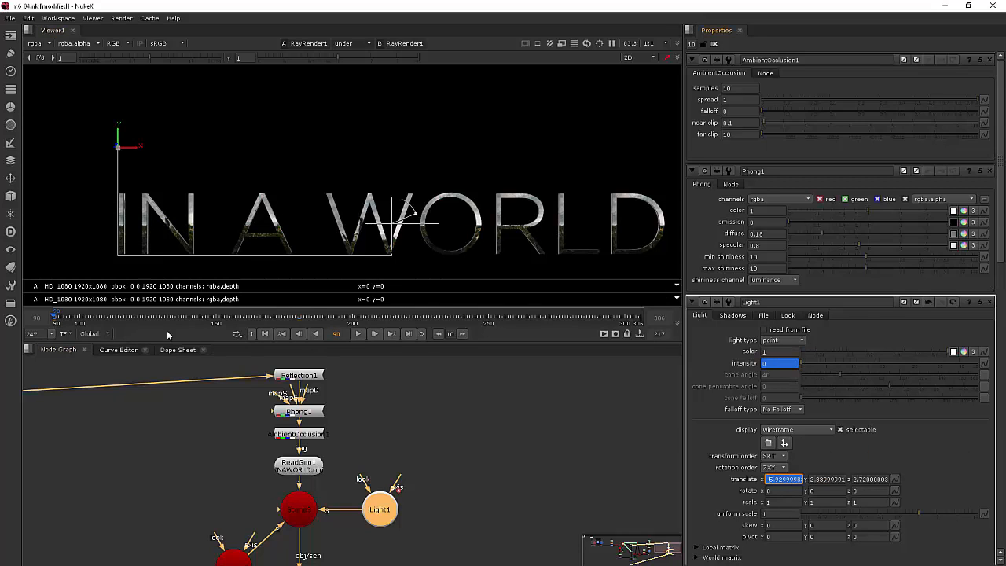
At frame 180, move Light1 along X to the last letter of the text, to about x 5.91
left_click(299, 322)
left_click_drag(133, 147, 570, 158)
middle_click_drag(471, 165, 221, 175)
left_click_drag(319, 157, 432, 172)
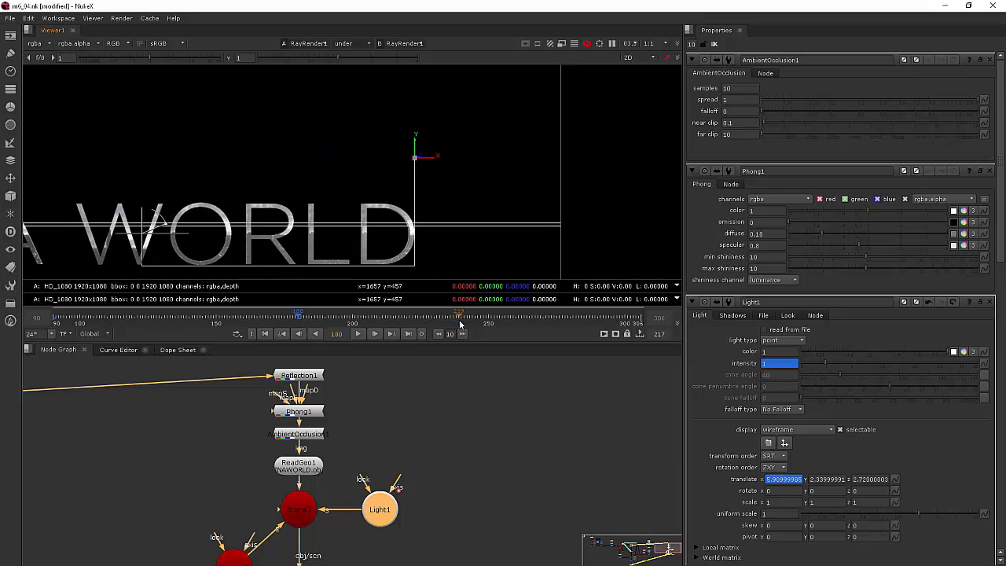
Play the light animation from about frame 141 with a close view of the letter D to check its edges and reflections
scroll(406, 248, "up", 10)
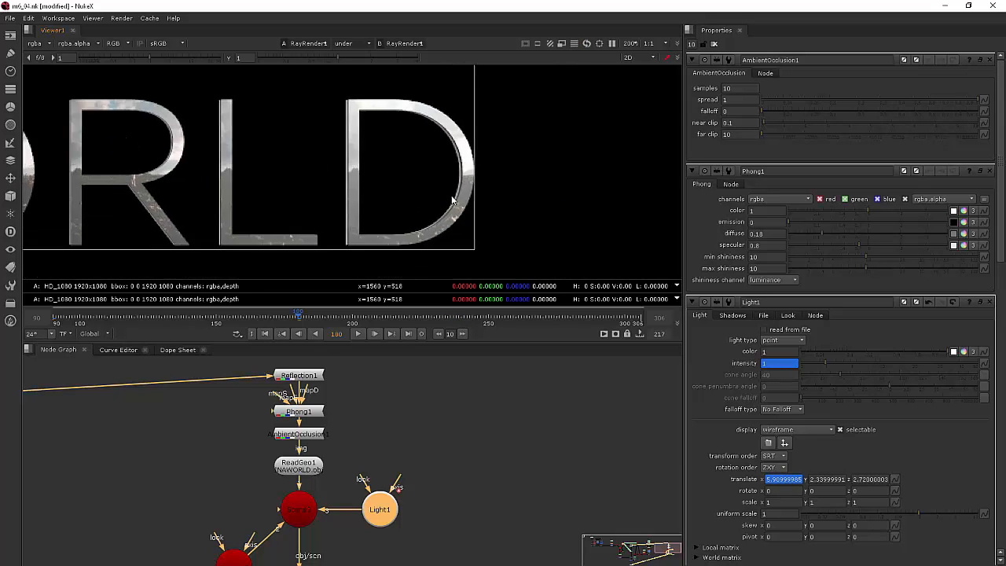
left_click(194, 320)
left_click(357, 333)
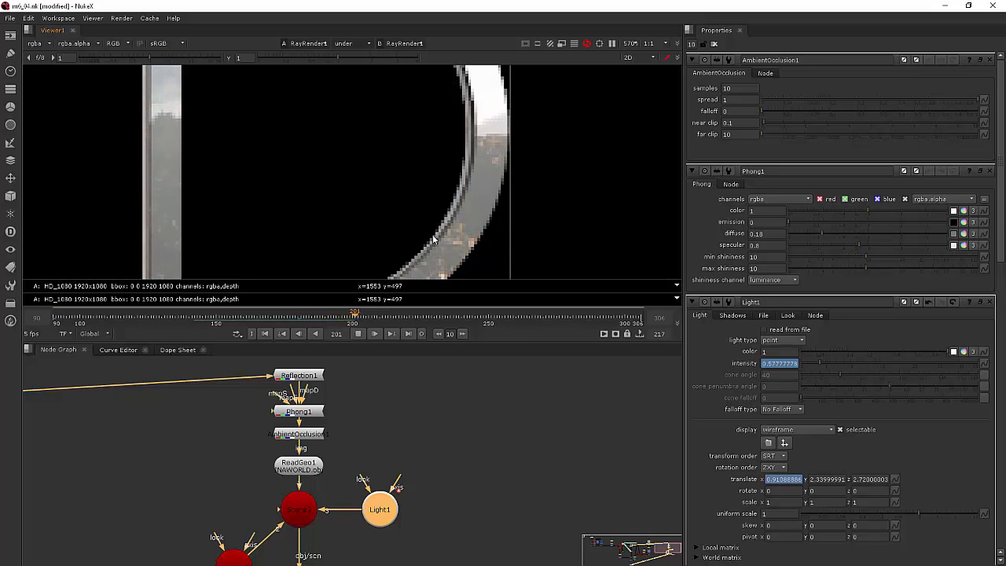
left_click(193, 323)
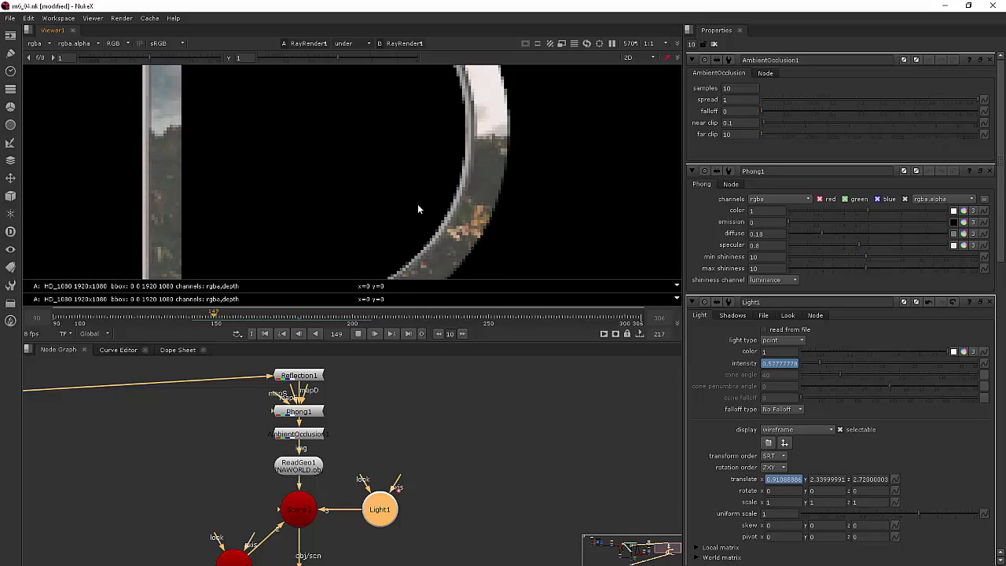
Close all open node properties, replay the animation from frame 90 with the whole title in view, and deselect Light1
left_click(713, 44)
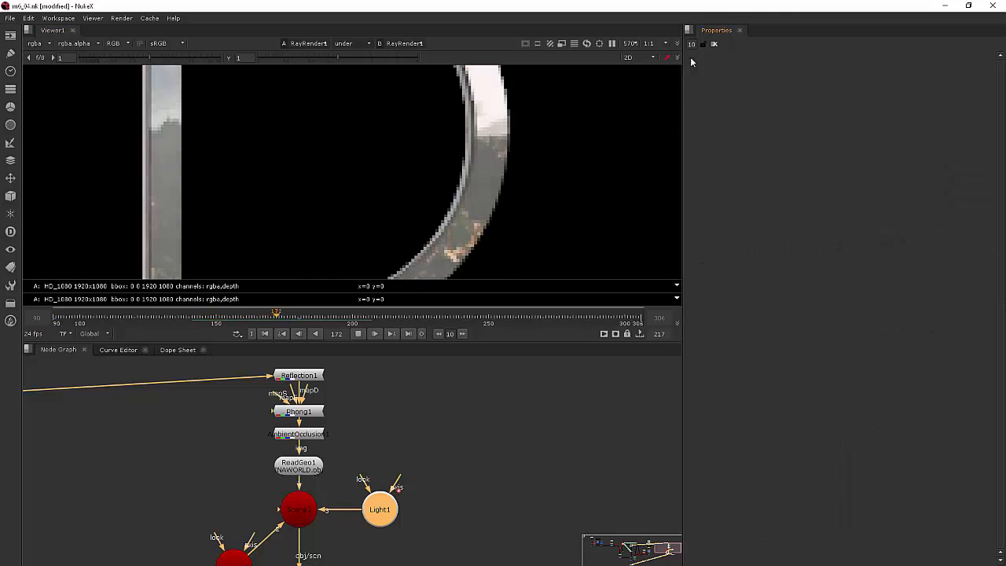
left_click(52, 319)
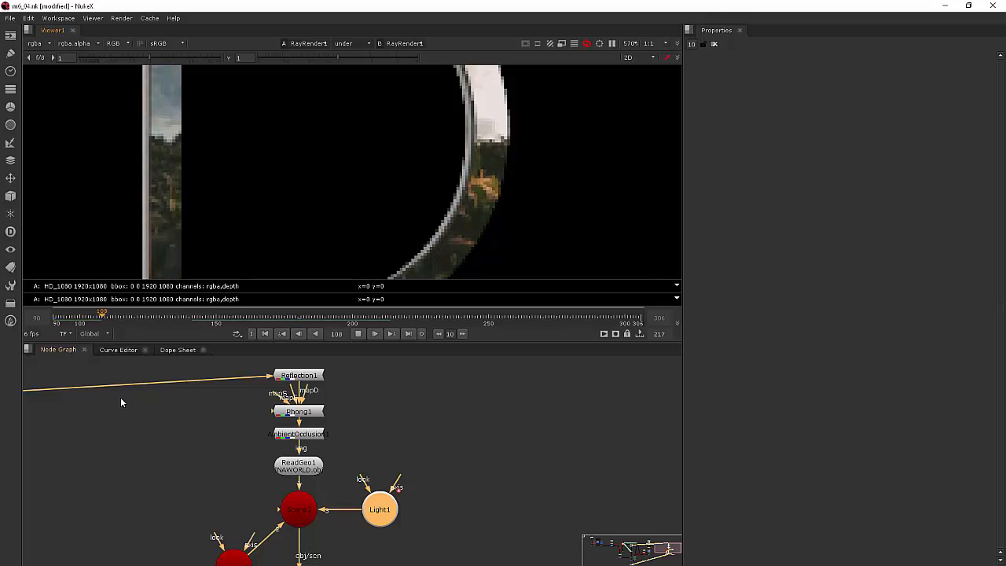
left_click(53, 323)
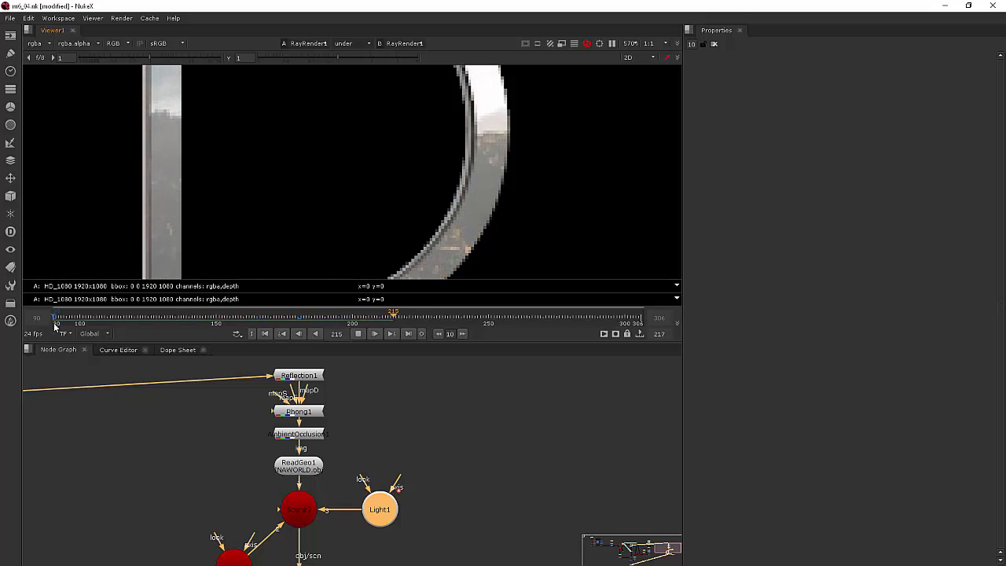
scroll(318, 167, "down", 4)
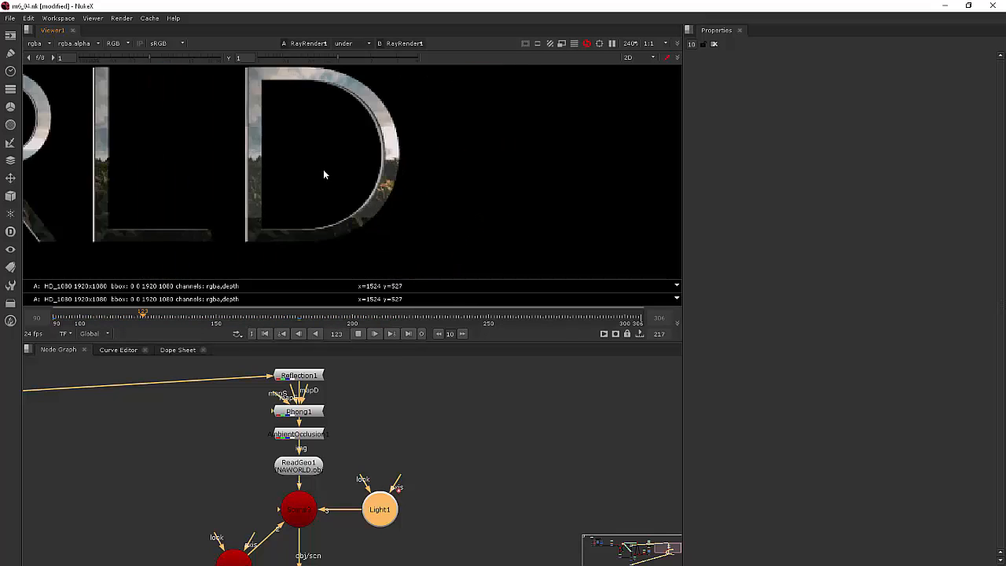
scroll(323, 169, "down", 5)
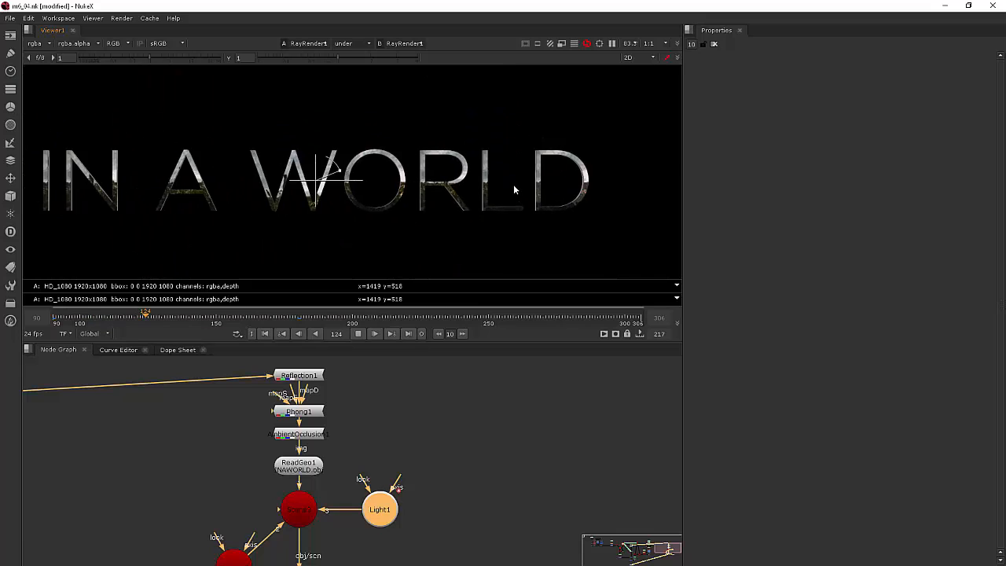
scroll(513, 187, "down", 2)
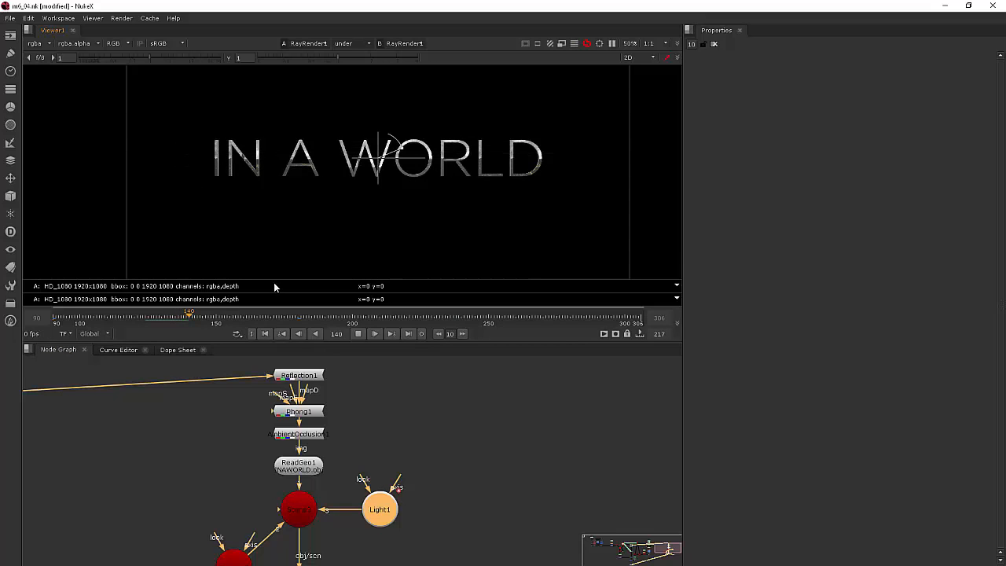
left_click(500, 450)
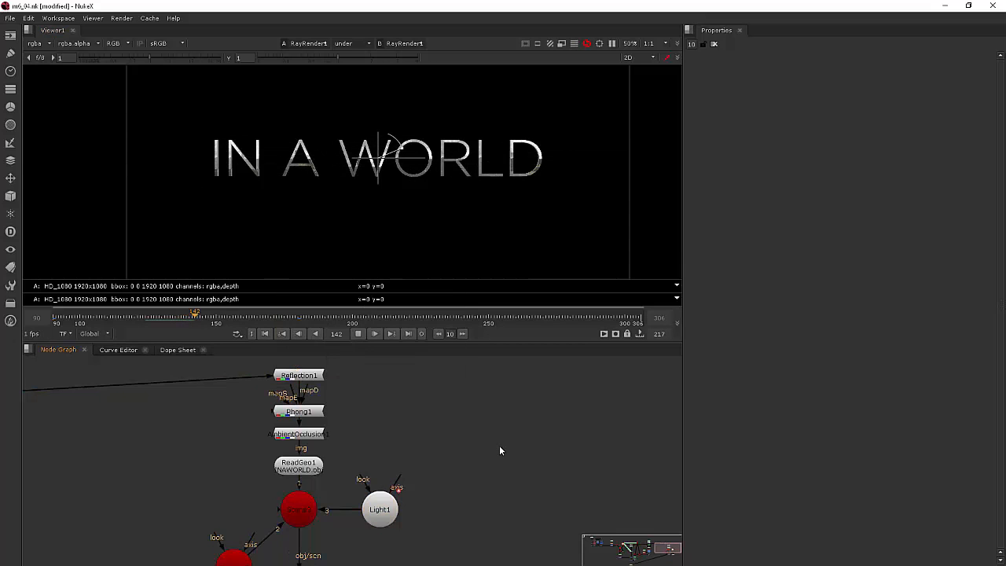